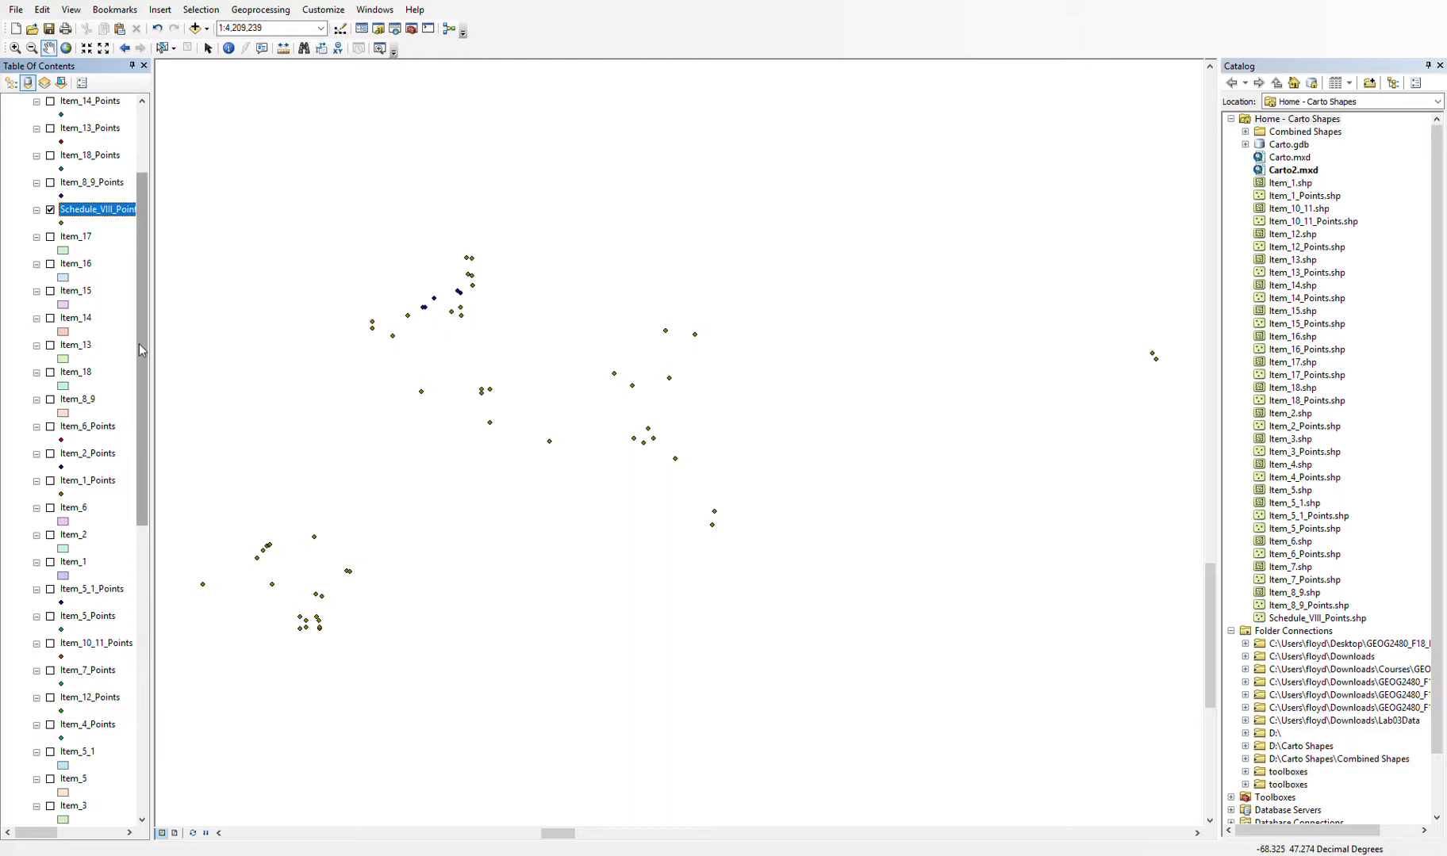
Display the Item_17, Item_16, Item_15, Item_14, Item_13, Item_18 and Item_8_9 polygon layers on the map.
{"action": "left_click", "coordinate": [49, 236]}
{"action": "left_click", "coordinate": [50, 263]}
{"action": "left_click", "coordinate": [50, 291]}
{"action": "left_click", "coordinate": [50, 318]}
{"action": "left_click", "coordinate": [50, 345]}
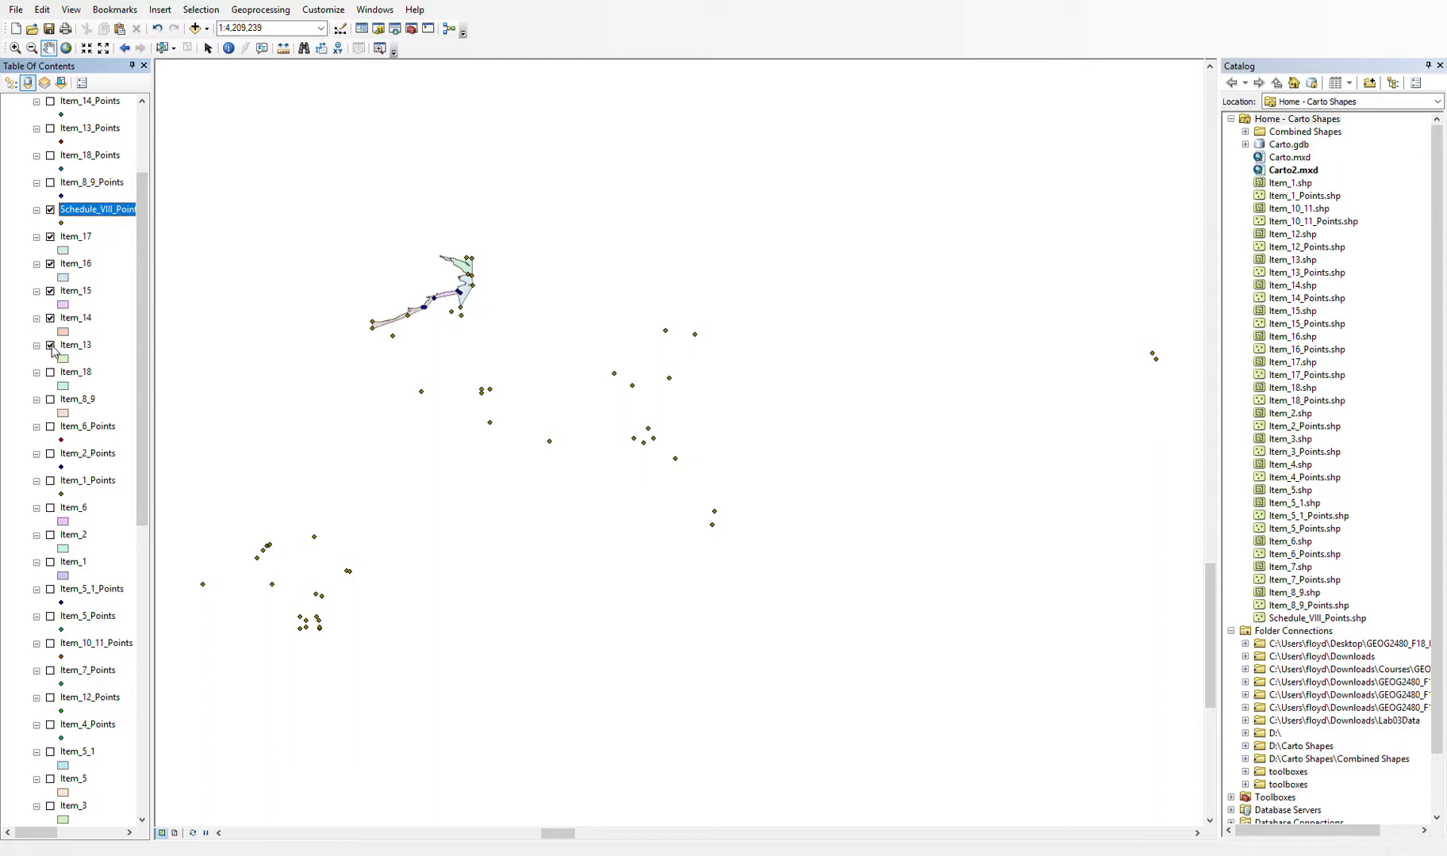
{"action": "left_click", "coordinate": [50, 372]}
{"action": "left_click", "coordinate": [50, 401]}
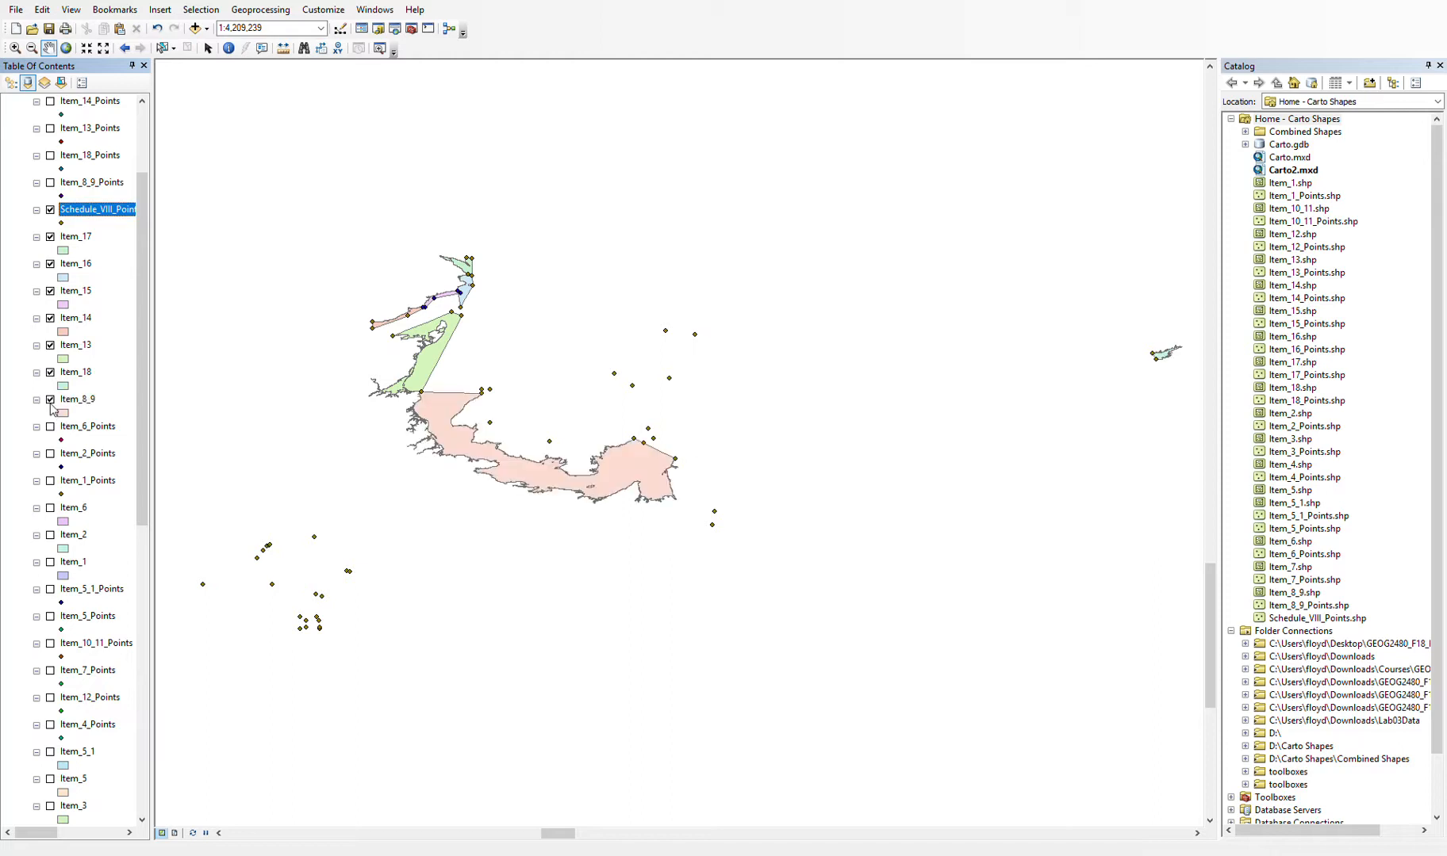
Display the Item_6, Item_2, Item_1, Item_5_1, Item_5 and Item_3 polygon layers on the map.
{"action": "left_click", "coordinate": [51, 508]}
{"action": "left_click", "coordinate": [50, 536]}
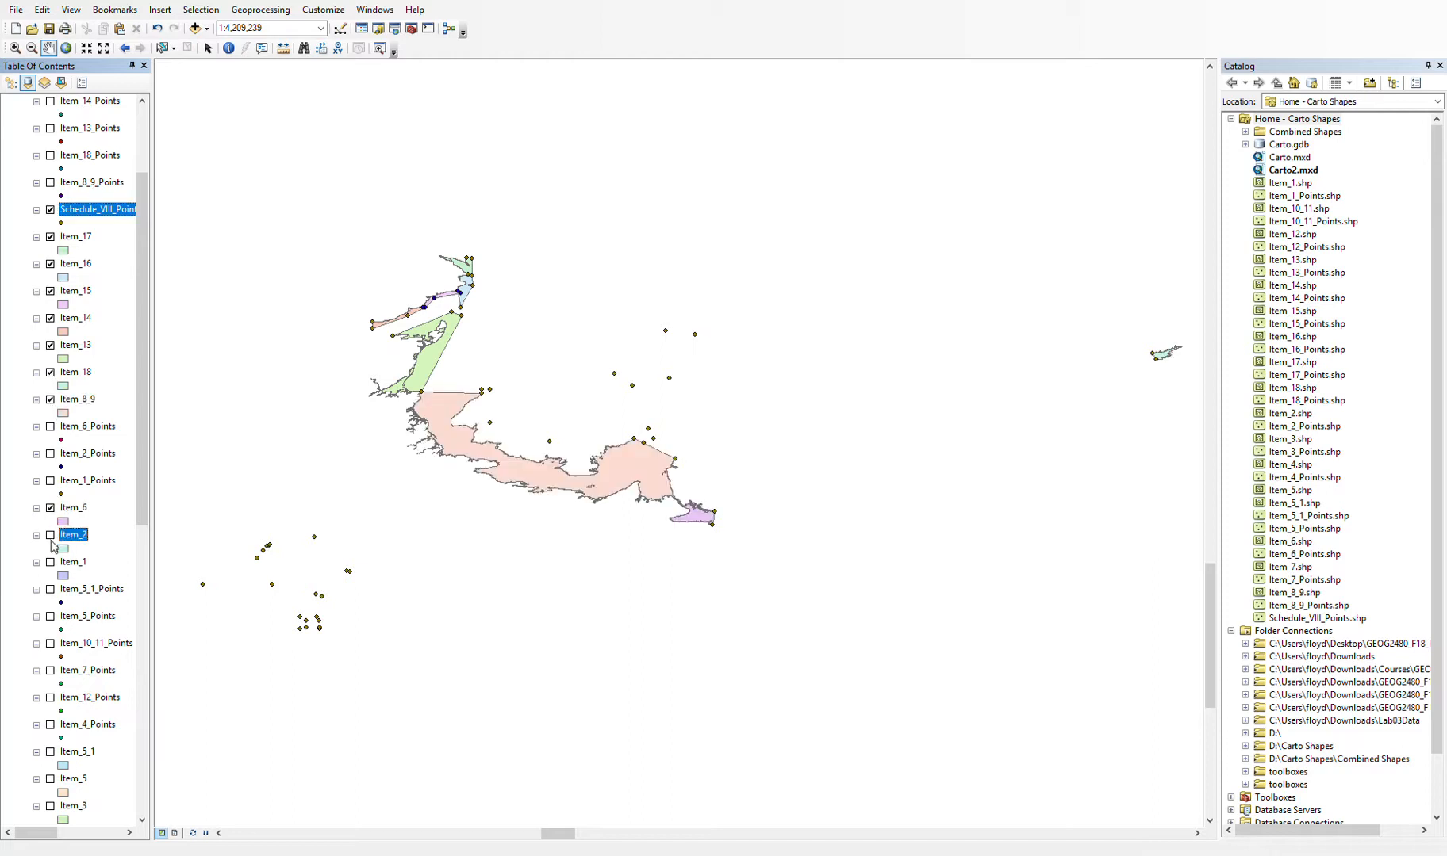
{"action": "left_click", "coordinate": [50, 562]}
{"action": "left_click", "coordinate": [50, 752]}
{"action": "left_click", "coordinate": [50, 780]}
{"action": "left_click", "coordinate": [50, 807]}
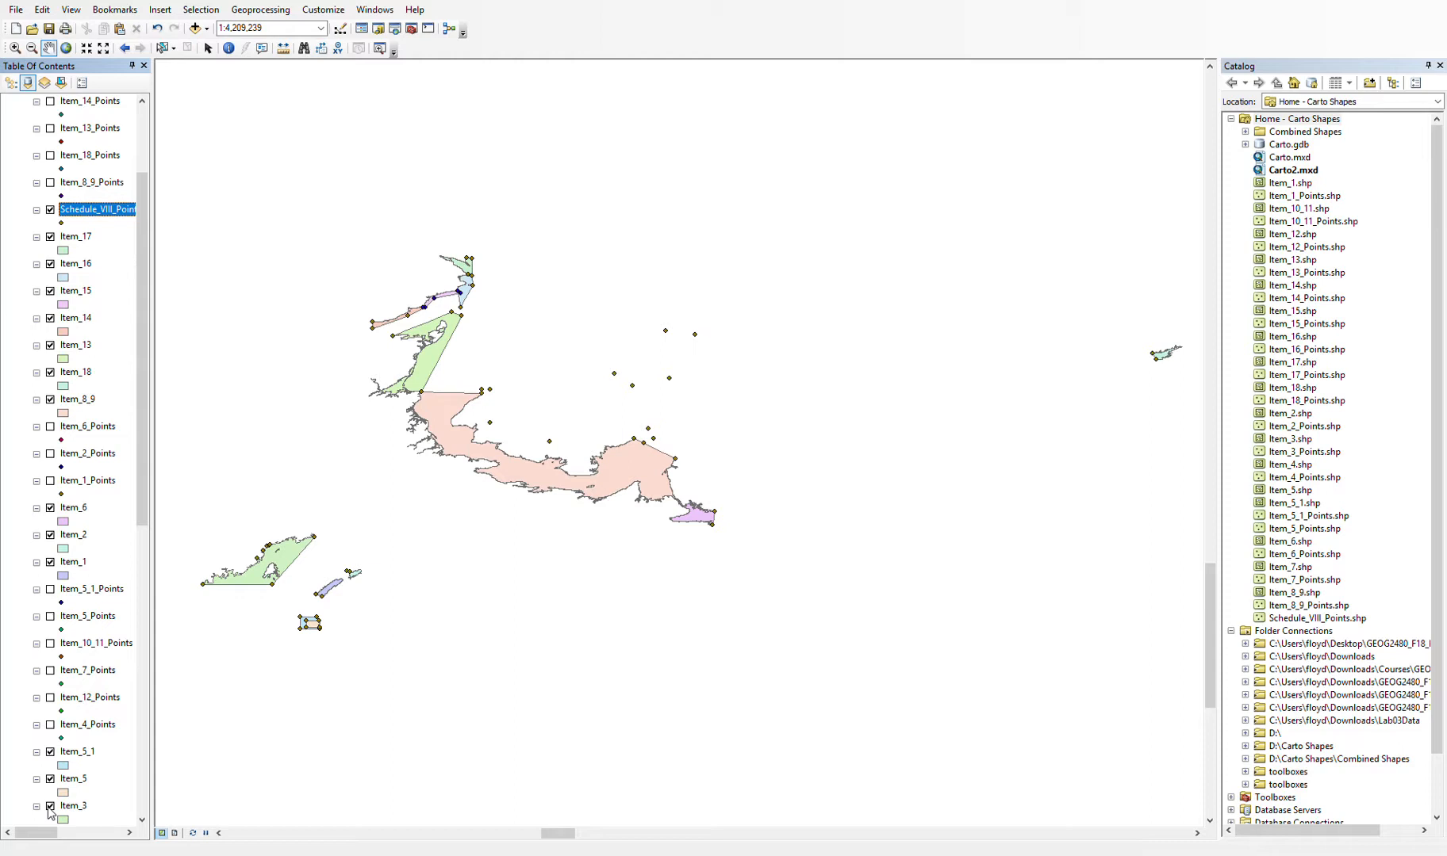
Hide the Item_3, Item_5, Item_5_1, Item_1, Item_2 and Item_6 polygon layers.
{"action": "left_click", "coordinate": [50, 806]}
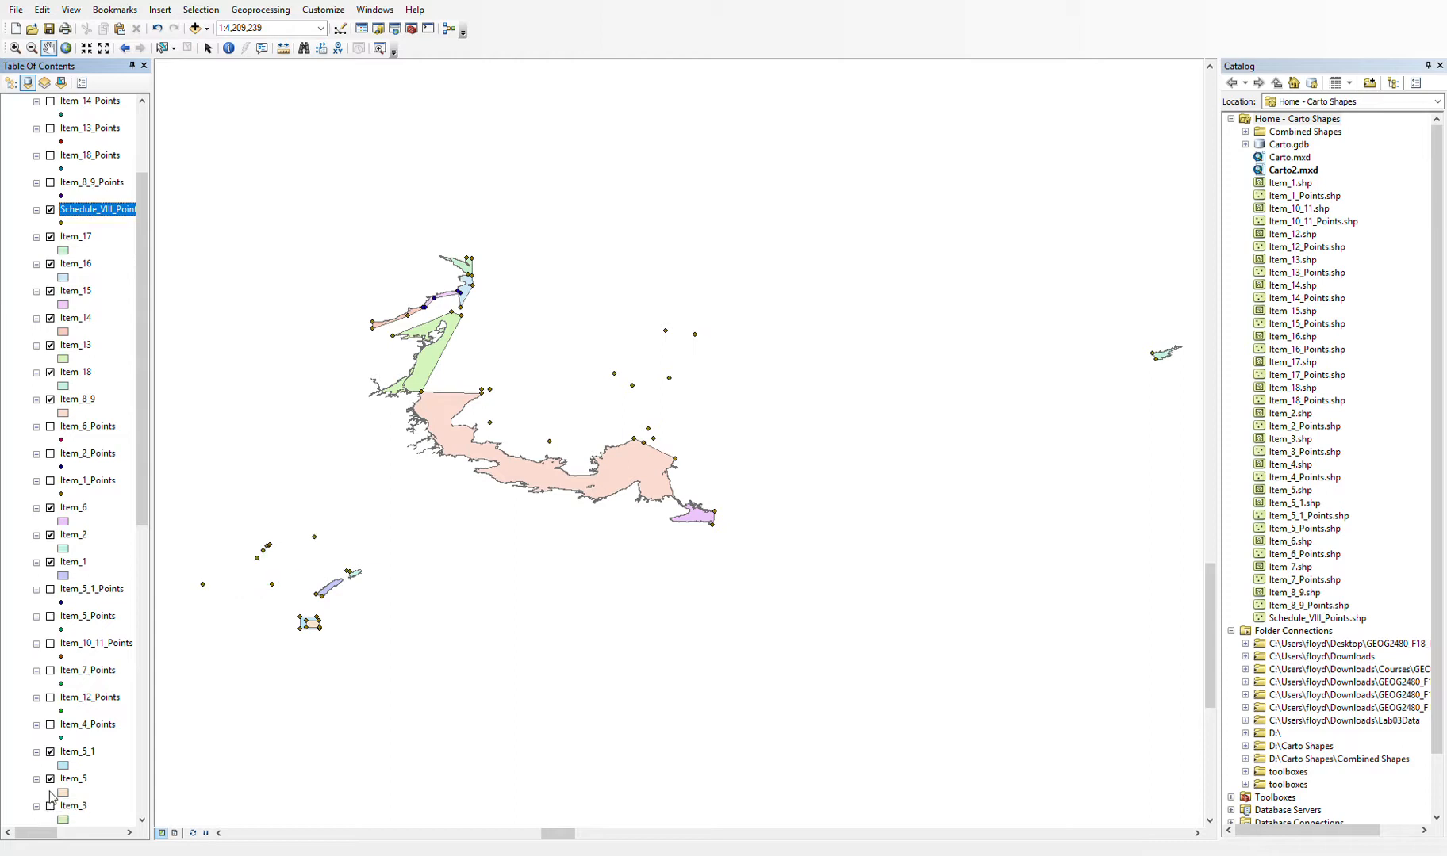
{"action": "left_click", "coordinate": [50, 780]}
{"action": "left_click", "coordinate": [50, 752]}
{"action": "left_click", "coordinate": [51, 562]}
{"action": "left_click", "coordinate": [51, 535]}
{"action": "left_click", "coordinate": [53, 514]}
{"action": "left_click", "coordinate": [50, 508]}
Hide the Item_8_9, Item_18, Item_13, Item_14, Item_15, Item_16 and Item_17 polygon layers.
{"action": "left_click", "coordinate": [51, 400]}
{"action": "left_click", "coordinate": [51, 372]}
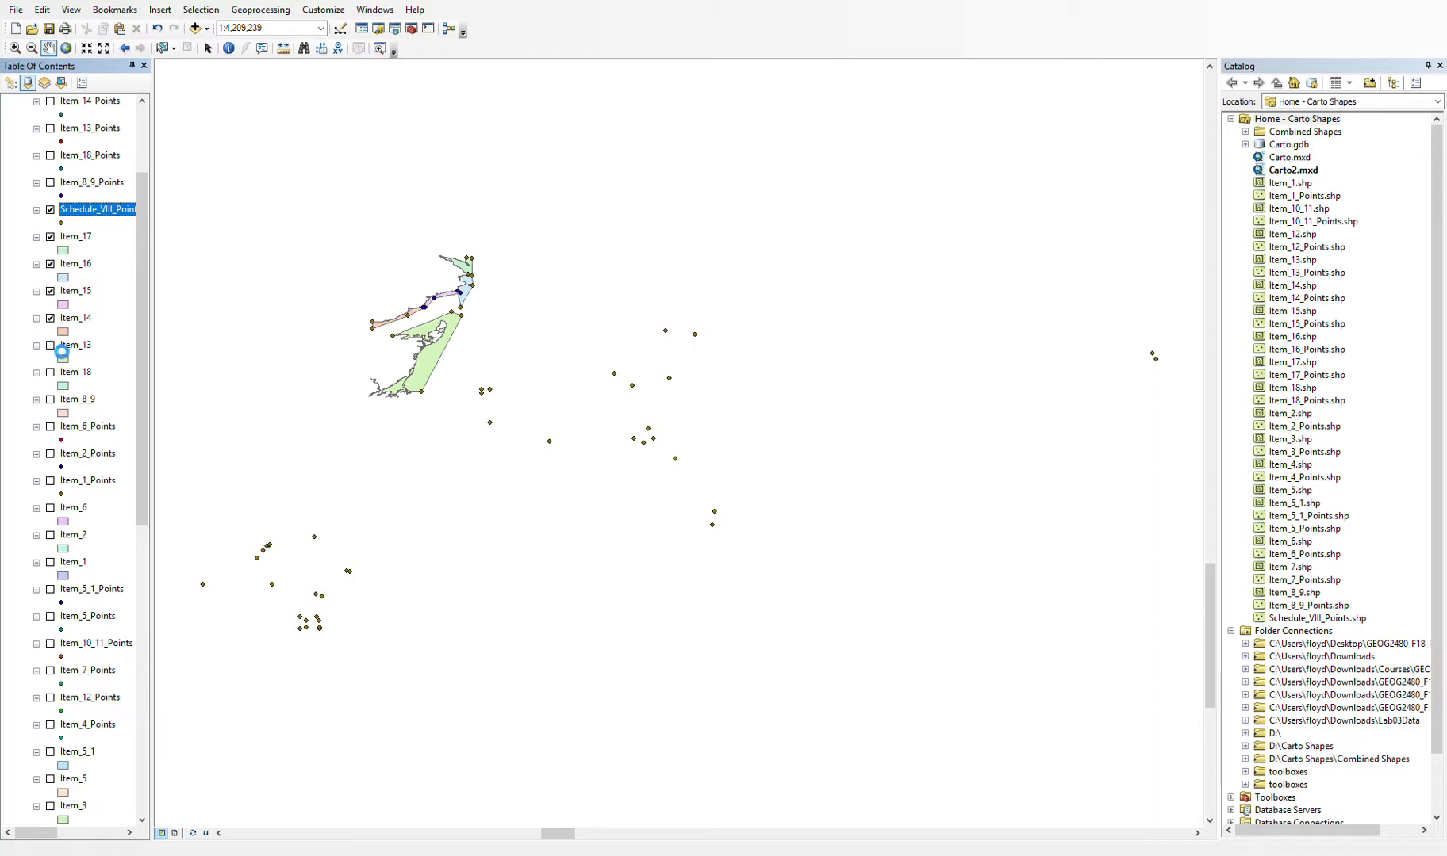
{"action": "left_click", "coordinate": [51, 346]}
{"action": "left_click", "coordinate": [51, 318]}
{"action": "left_click", "coordinate": [51, 291]}
{"action": "left_click", "coordinate": [51, 264]}
{"action": "left_click", "coordinate": [51, 237]}
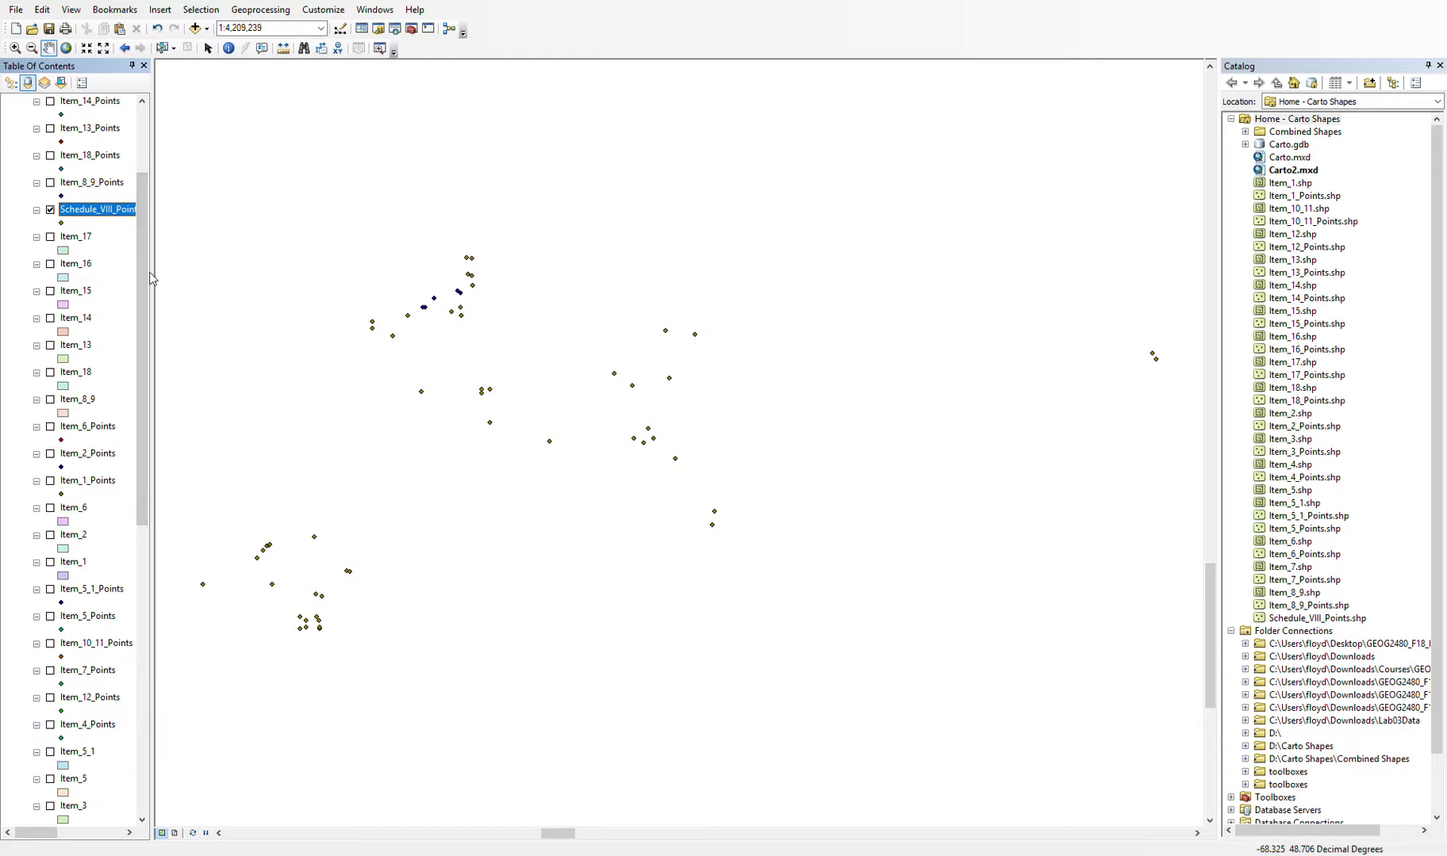
Zoom the map to the extent of the Item_15_Points layer.
{"action": "left_click_drag", "start_coordinate": [140, 280], "coordinate": [137, 288]}
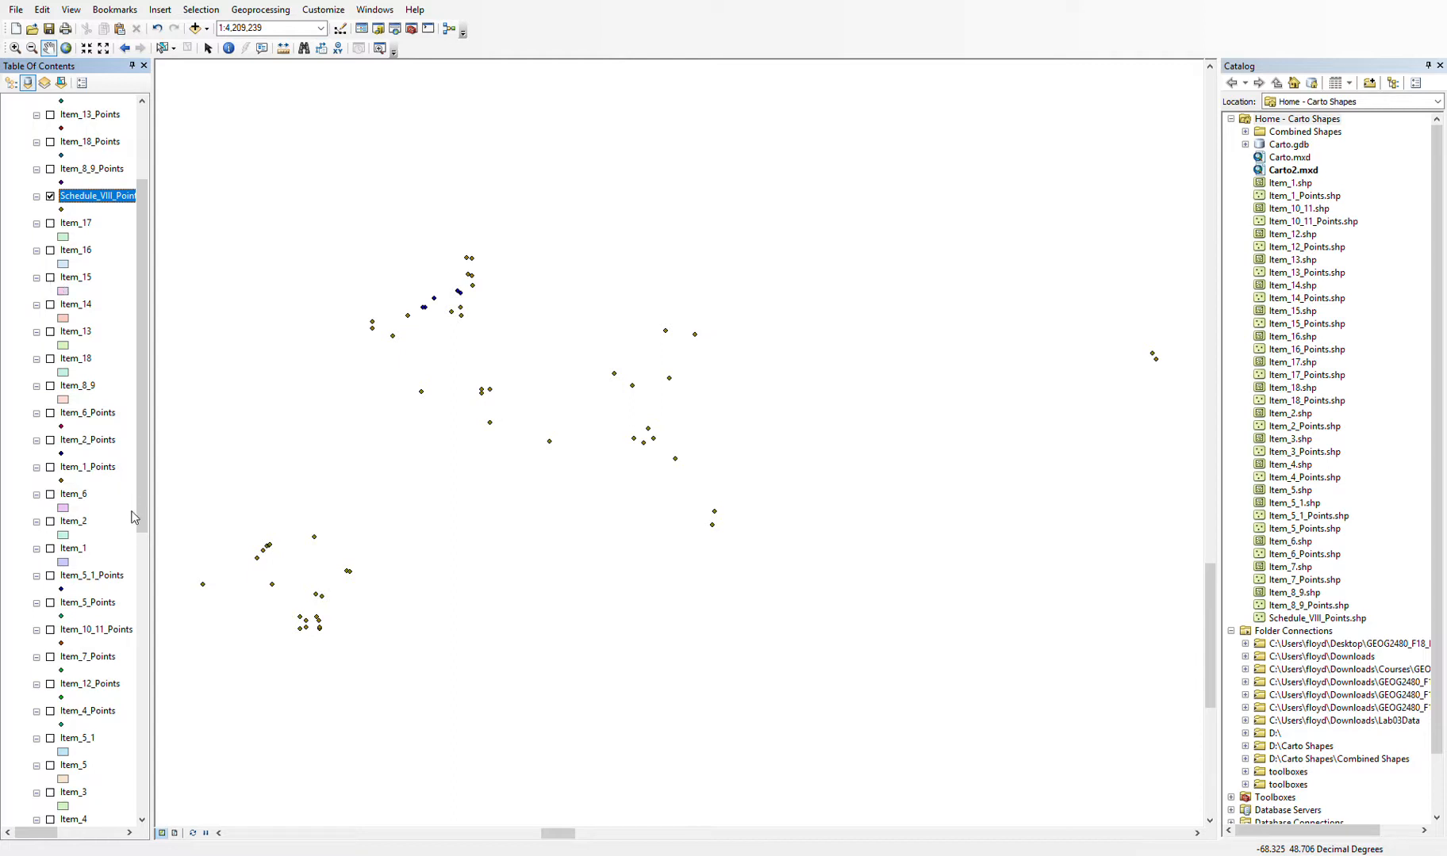
{"action": "left_click", "coordinate": [134, 384]}
{"action": "left_click_drag", "start_coordinate": [140, 361], "coordinate": [136, 264]}
{"action": "left_click", "coordinate": [85, 198]}
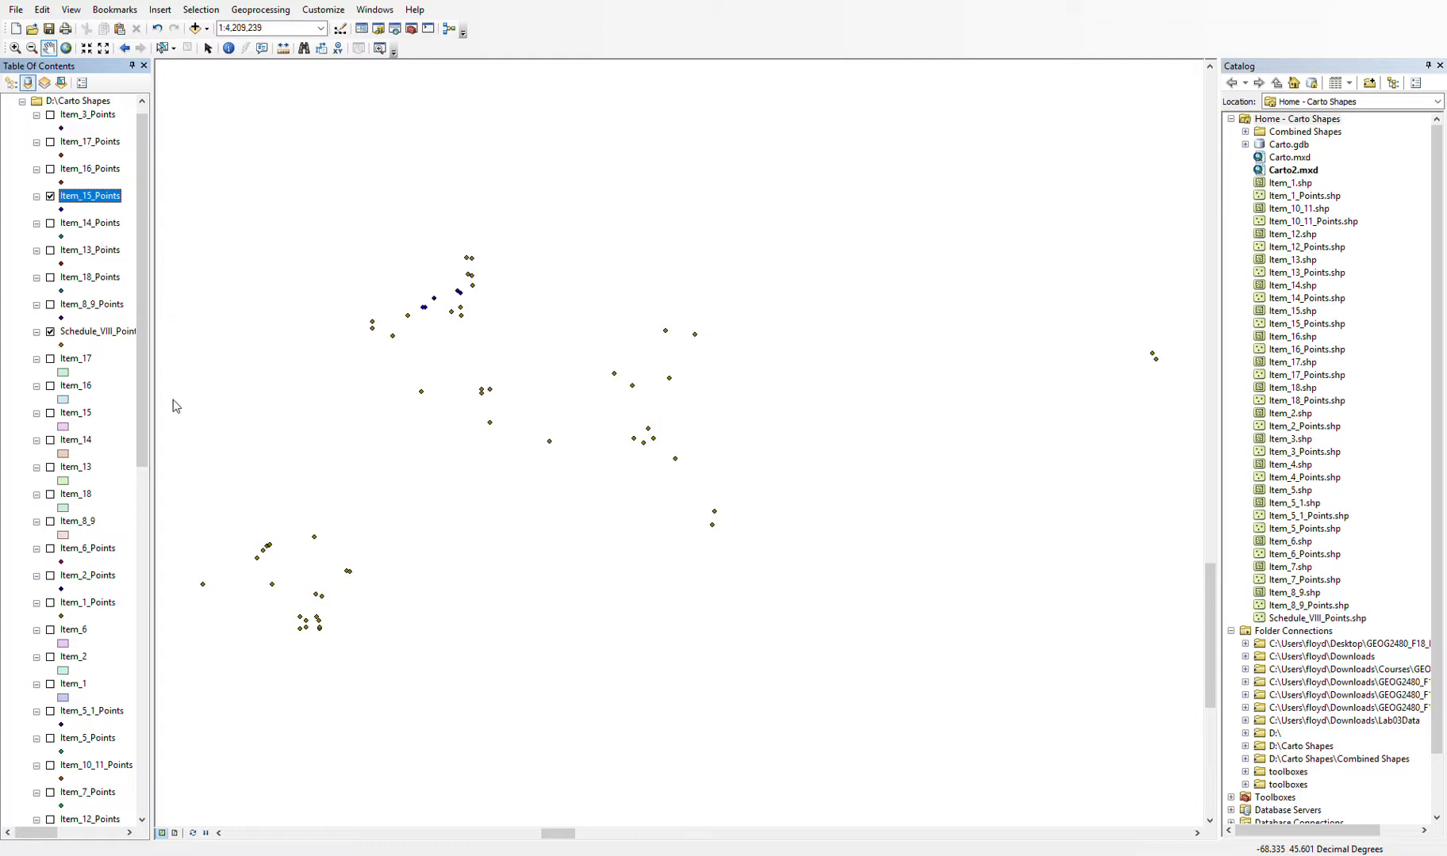
{"action": "left_click", "coordinate": [160, 276]}
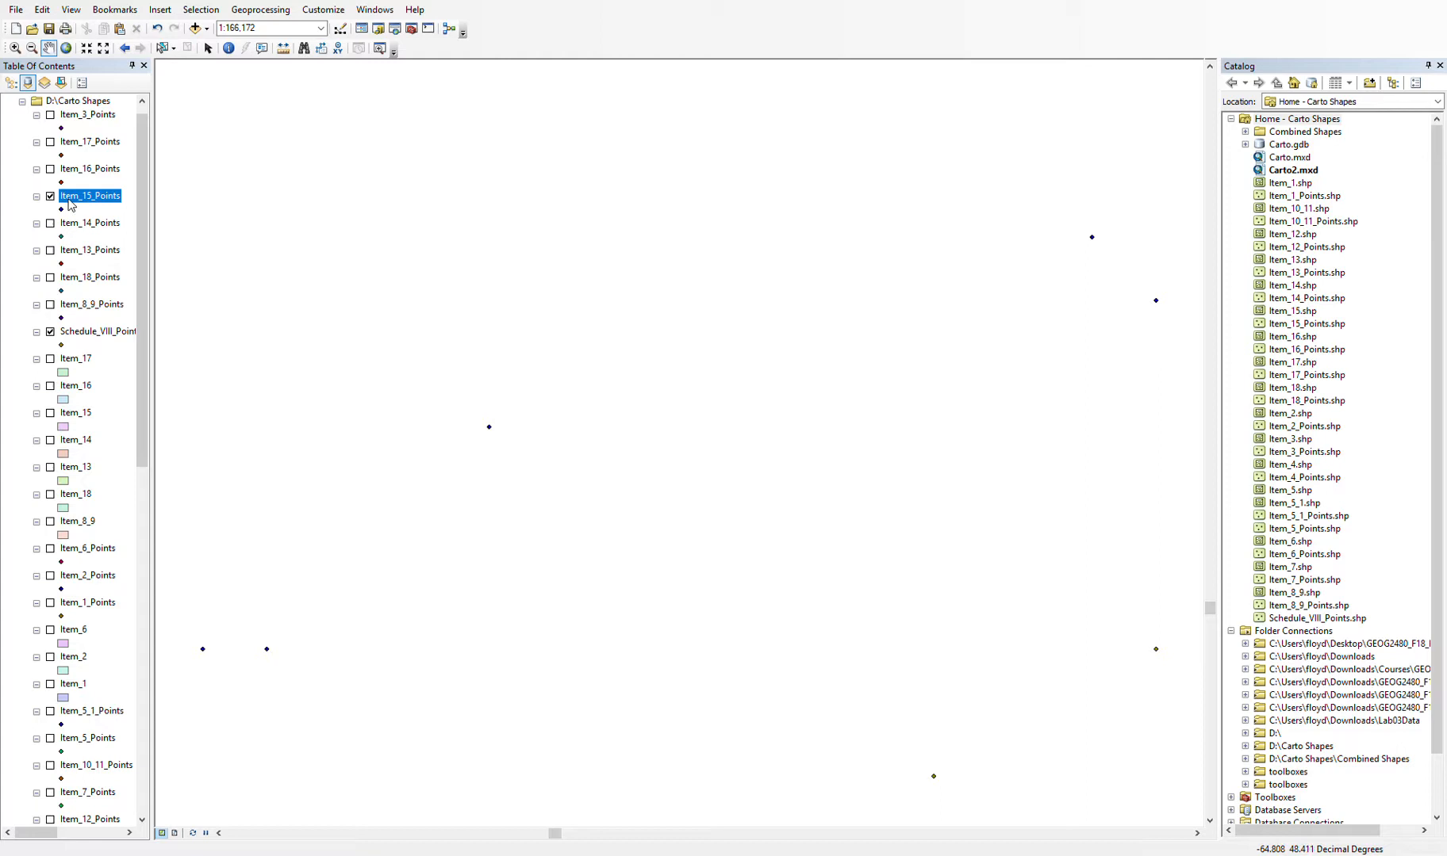
{"action": "left_click_drag", "start_coordinate": [77, 198], "coordinate": [699, 444]}
Display the third line layer made from Item_15_Points and compare it with the Item_15 polygon, leaving the polygon hidden.
{"action": "left_click_drag", "start_coordinate": [144, 398], "coordinate": [129, 599]}
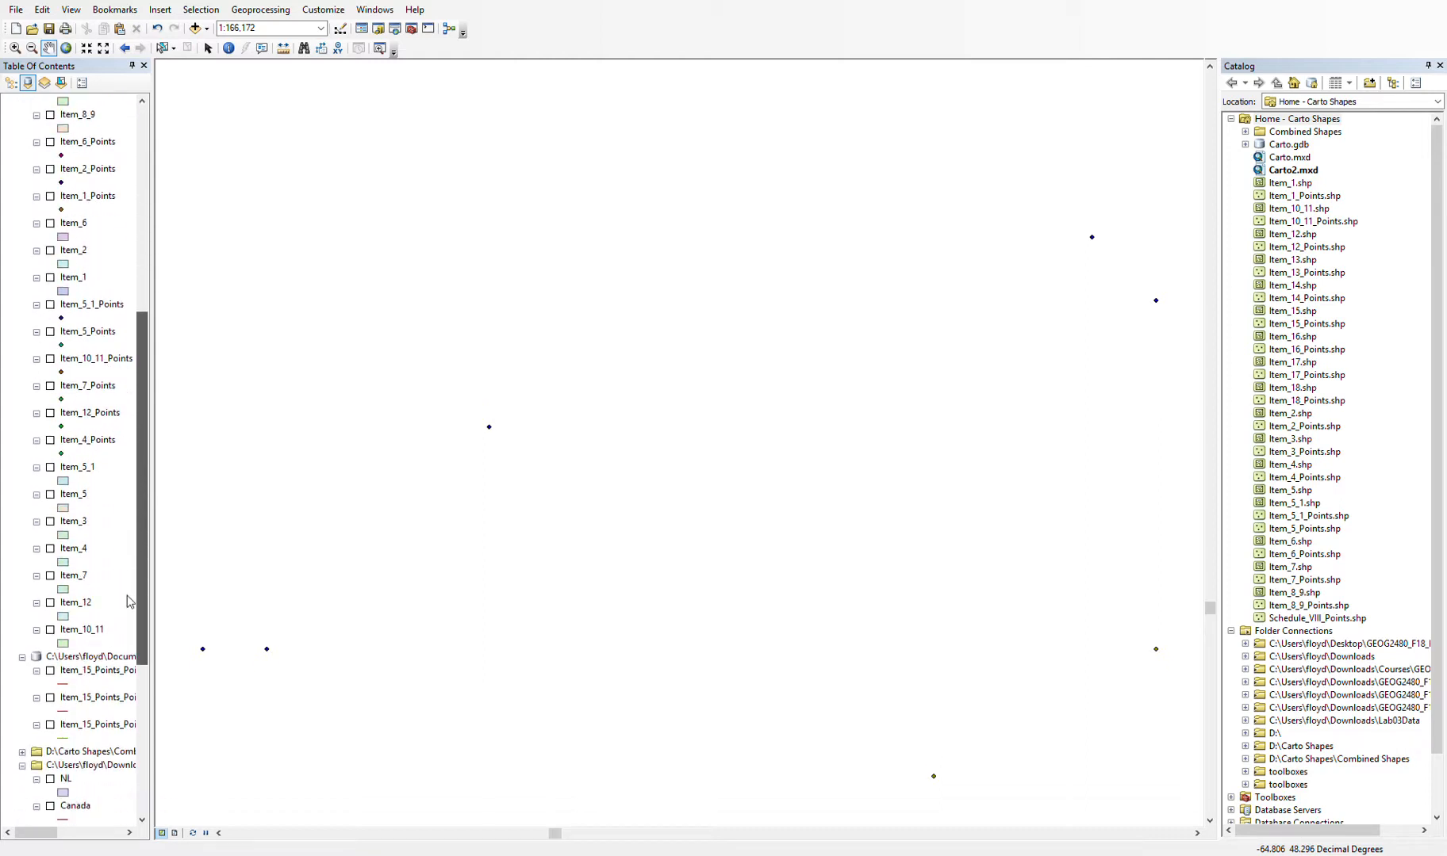
{"action": "left_click", "coordinate": [50, 725]}
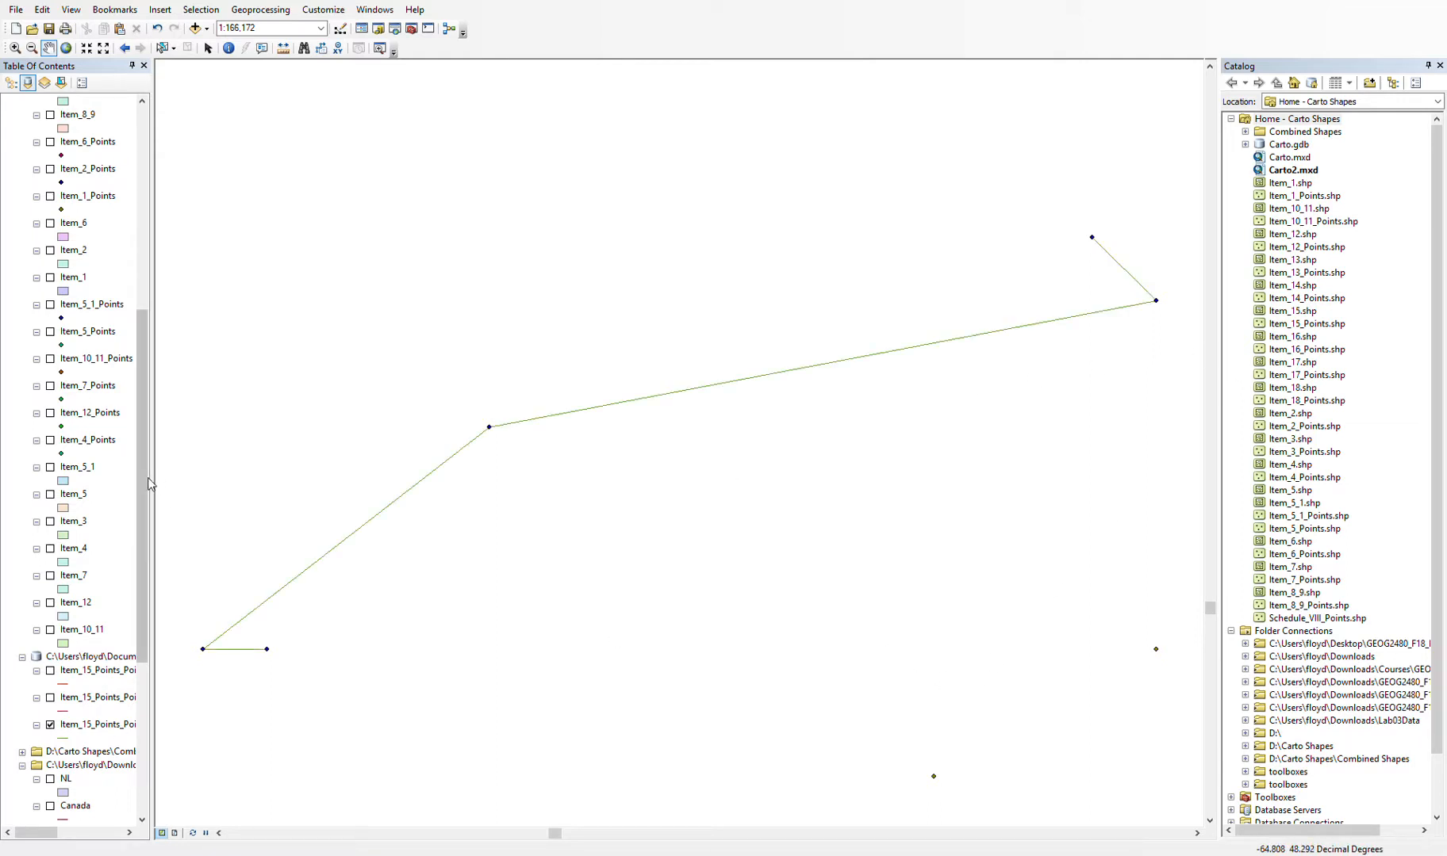
{"action": "left_click_drag", "start_coordinate": [140, 483], "coordinate": [135, 403]}
{"action": "left_click", "coordinate": [51, 169]}
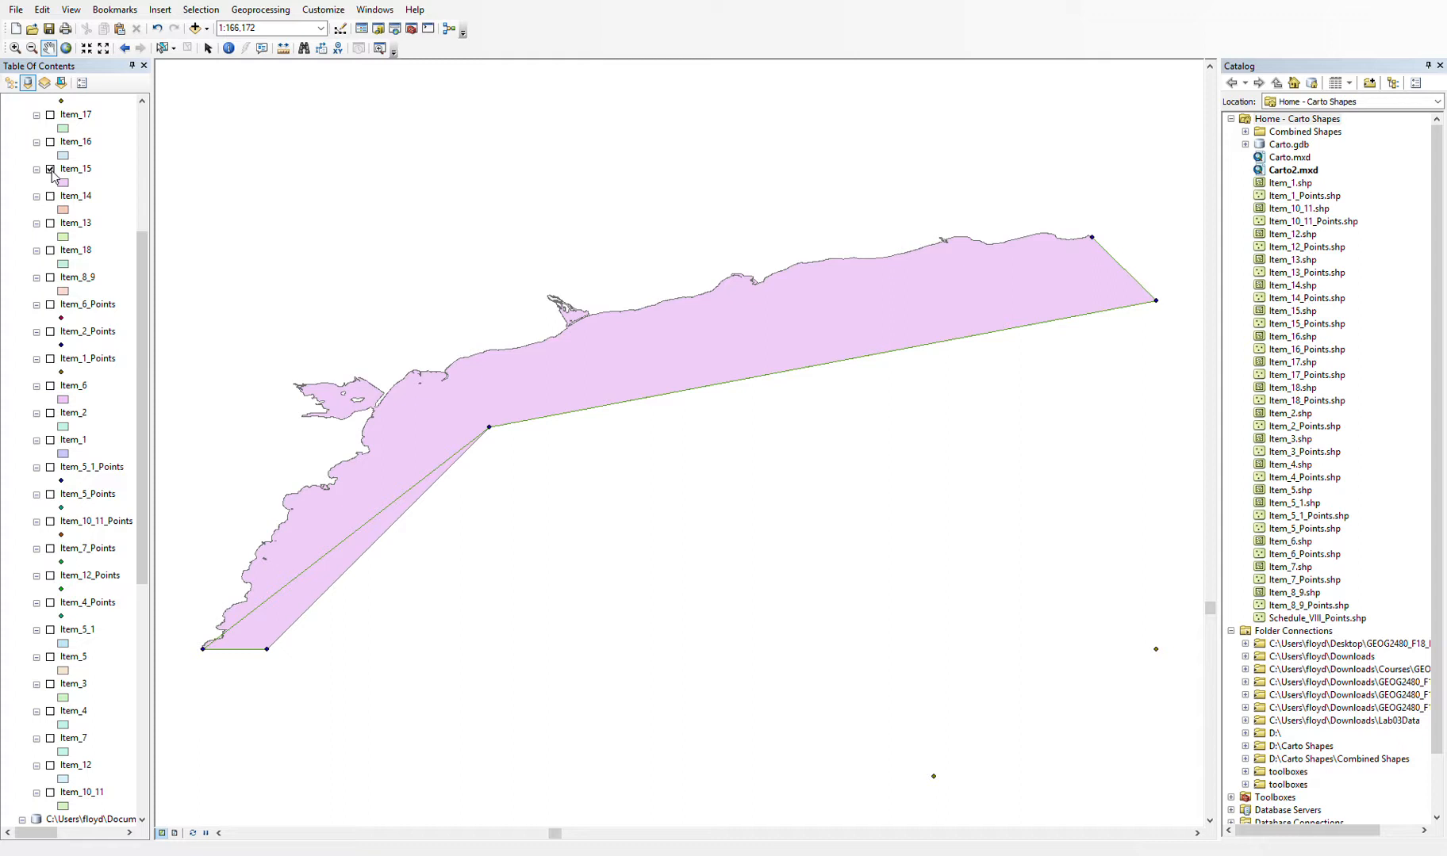
{"action": "left_click", "coordinate": [51, 170]}
{"action": "left_click", "coordinate": [51, 170]}
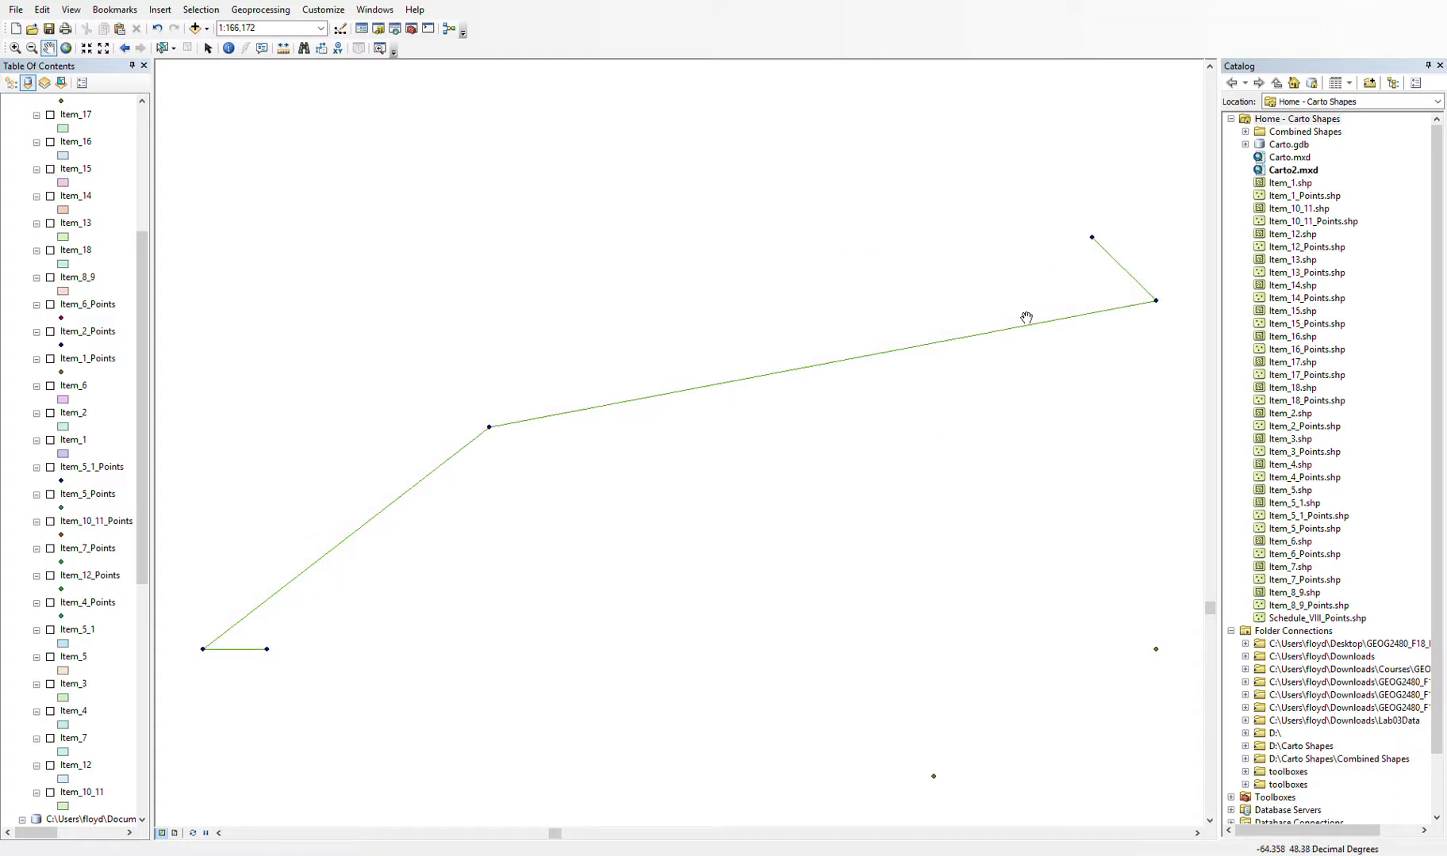
{"action": "left_click", "coordinate": [51, 168]}
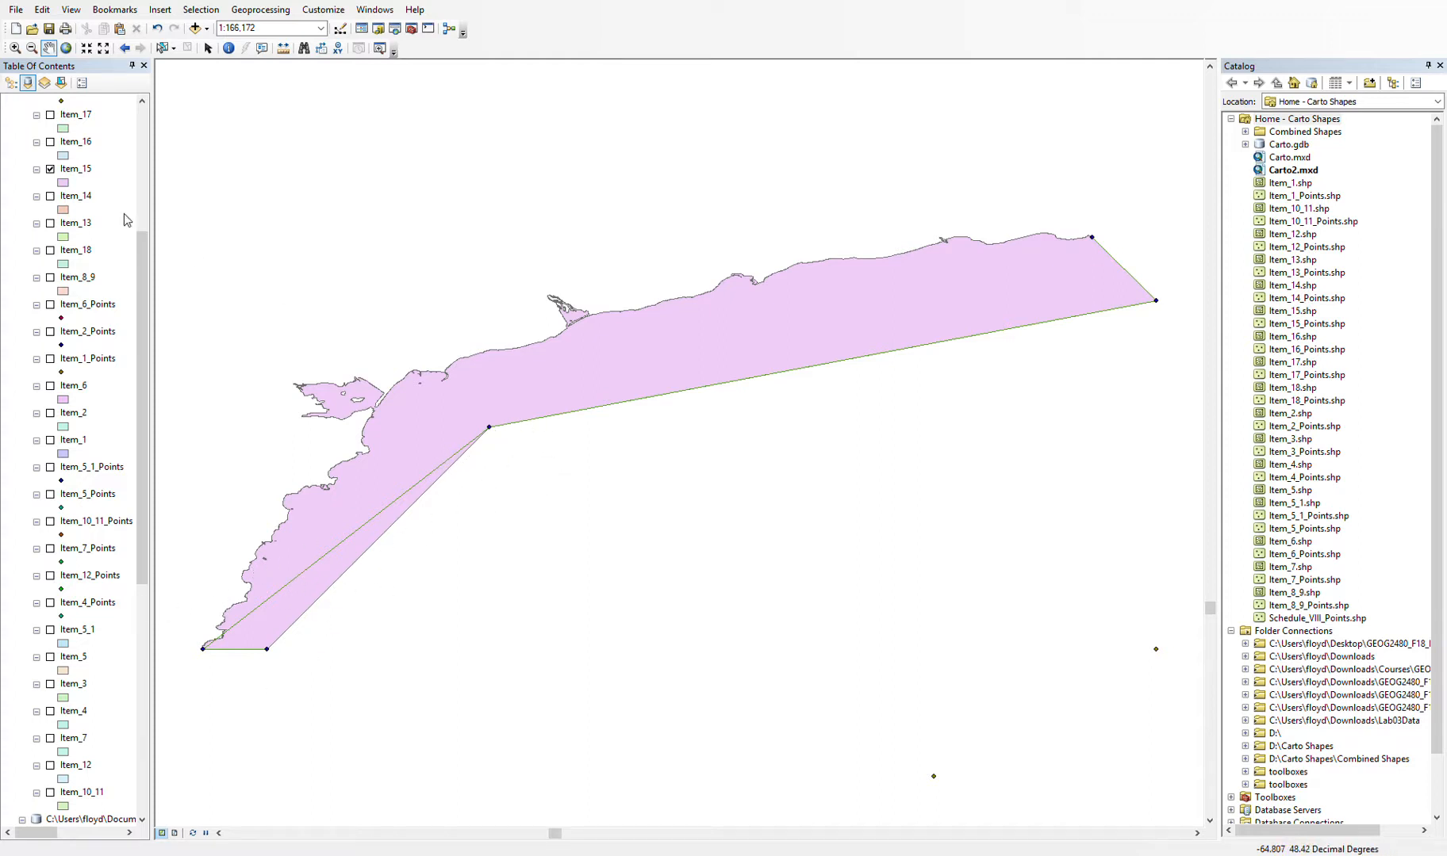
{"action": "left_click", "coordinate": [50, 170]}
Select the Schedule_VIII_Points layer.
{"action": "left_click_drag", "start_coordinate": [141, 271], "coordinate": [141, 173]}
{"action": "double_click", "coordinate": [94, 293]}
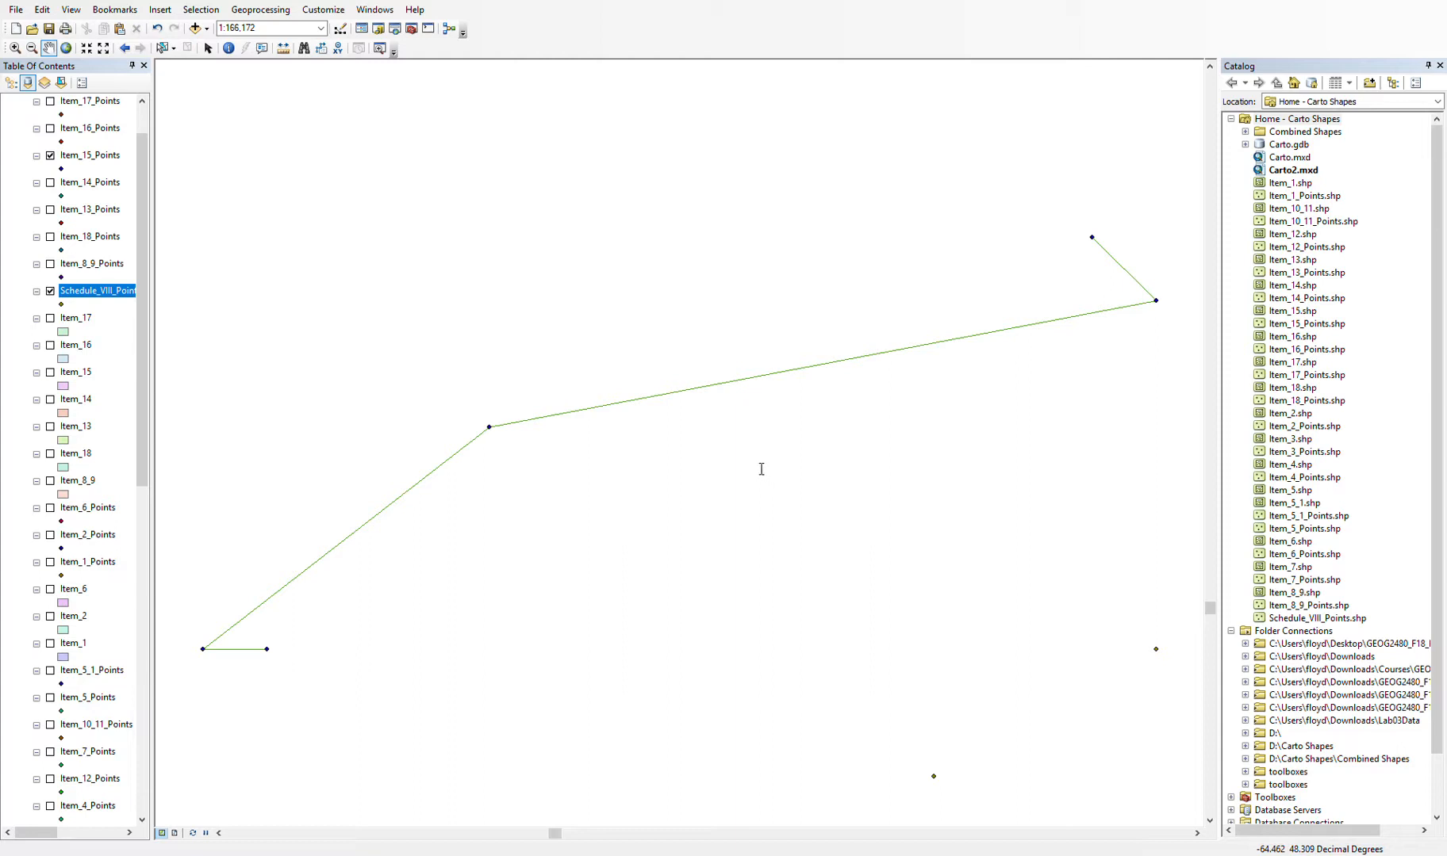
Display the second line layer made from Item_15_Points in place of the third one.
{"action": "scroll", "coordinate": [121, 643], "scroll_direction": "down", "scroll_amount": 9}
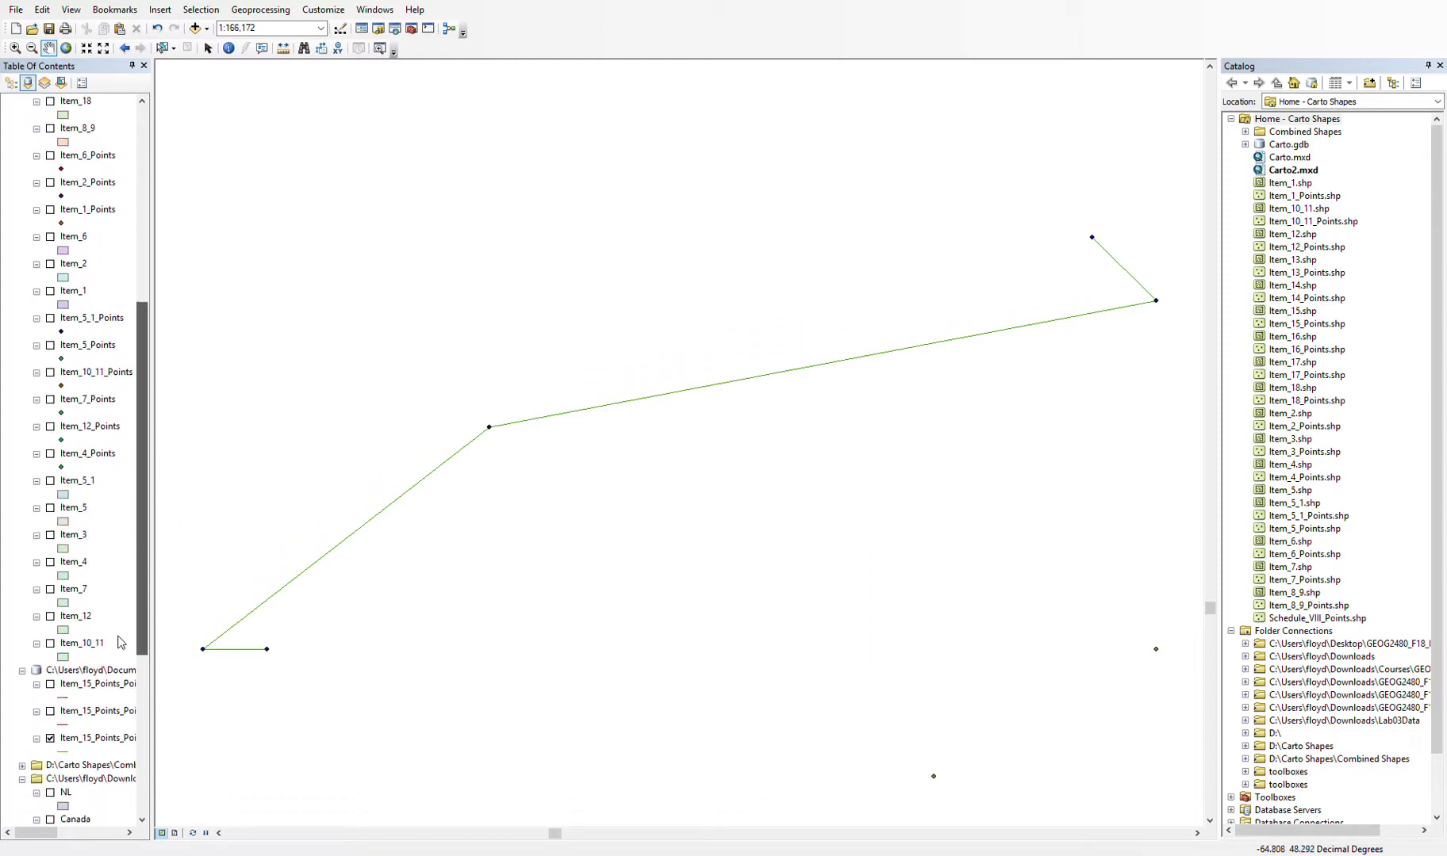
{"action": "scroll", "coordinate": [123, 690], "scroll_direction": "down", "scroll_amount": 6}
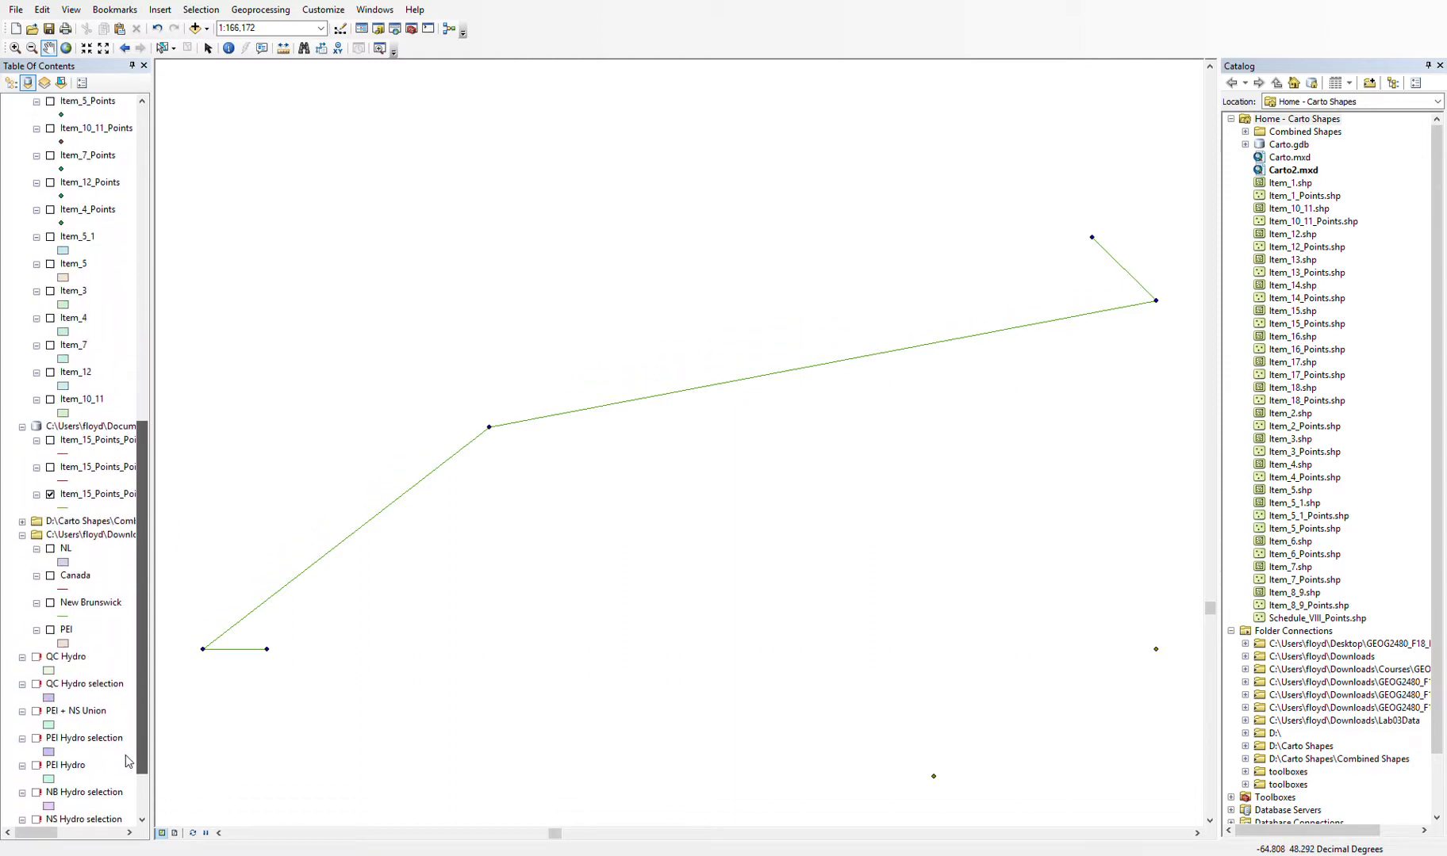
{"action": "scroll", "coordinate": [127, 761], "scroll_direction": "up", "scroll_amount": 1}
{"action": "left_click", "coordinate": [50, 521]}
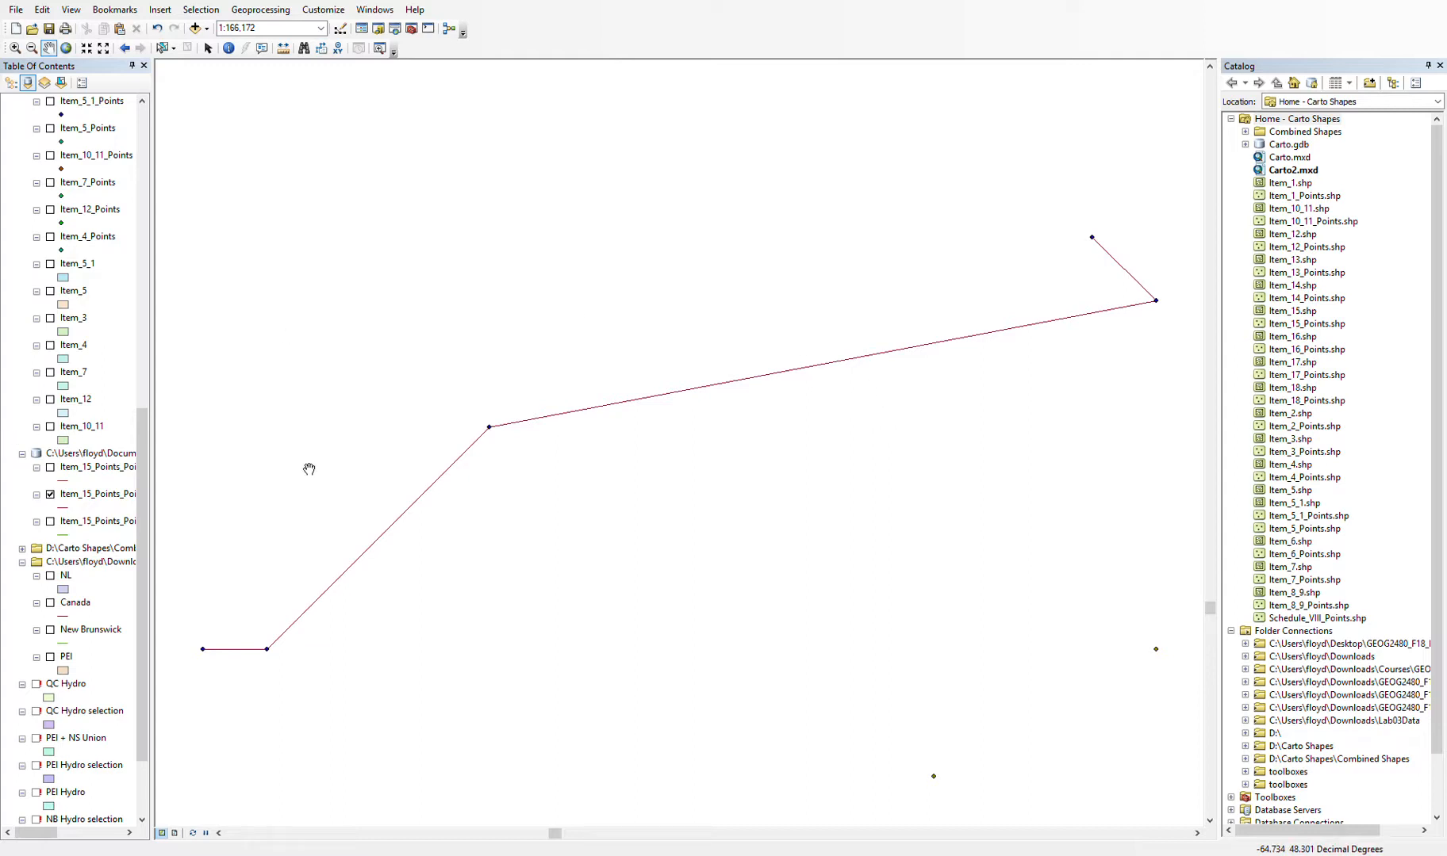
{"action": "left_click", "coordinate": [131, 467]}
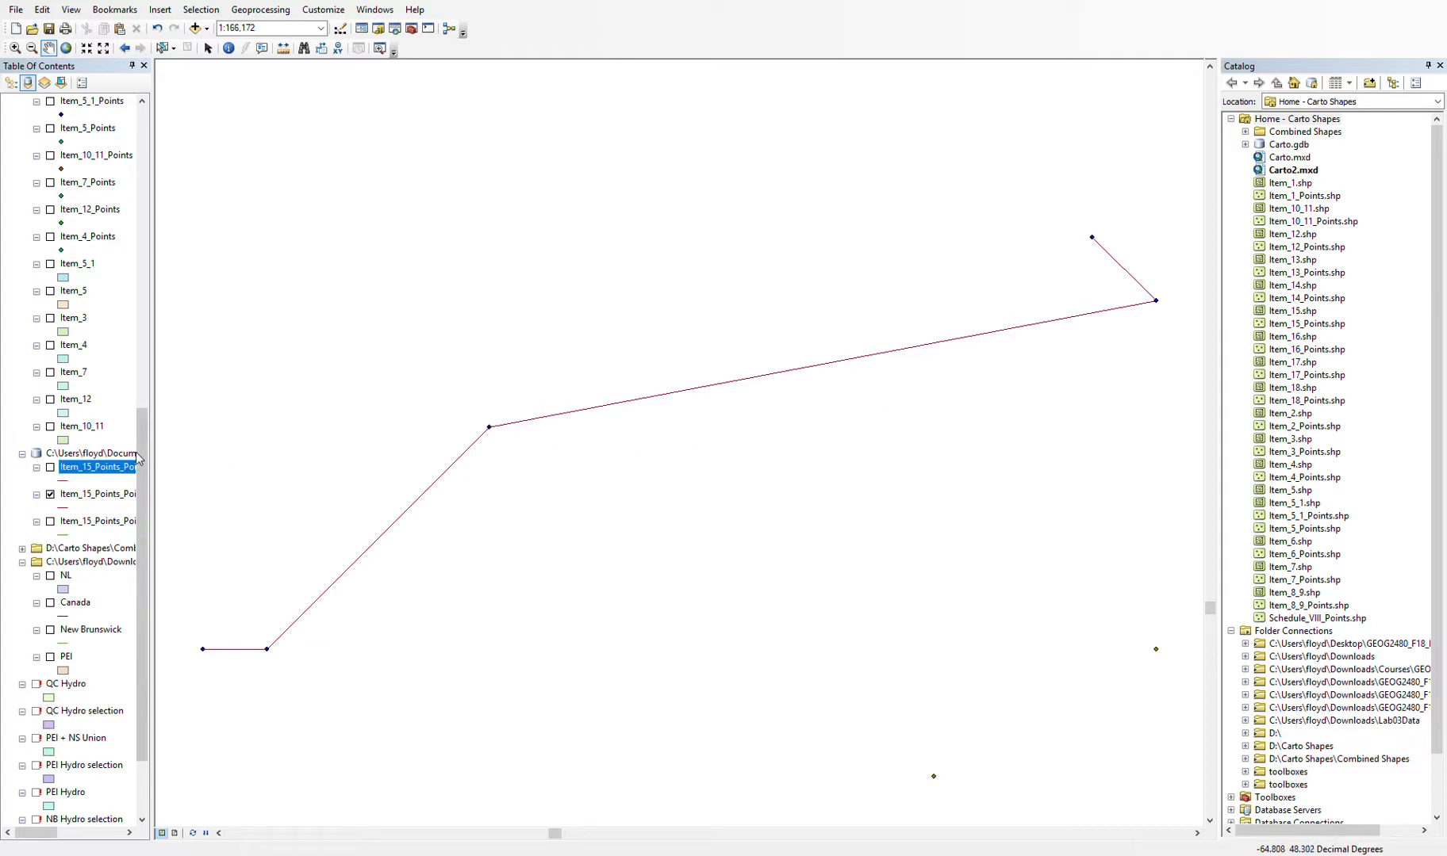
Compare the second Item_15_Points line layer with the Item_15 polygon by briefly displaying the polygon and hiding it again.
{"action": "scroll", "coordinate": [169, 361], "scroll_direction": "up", "scroll_amount": 7}
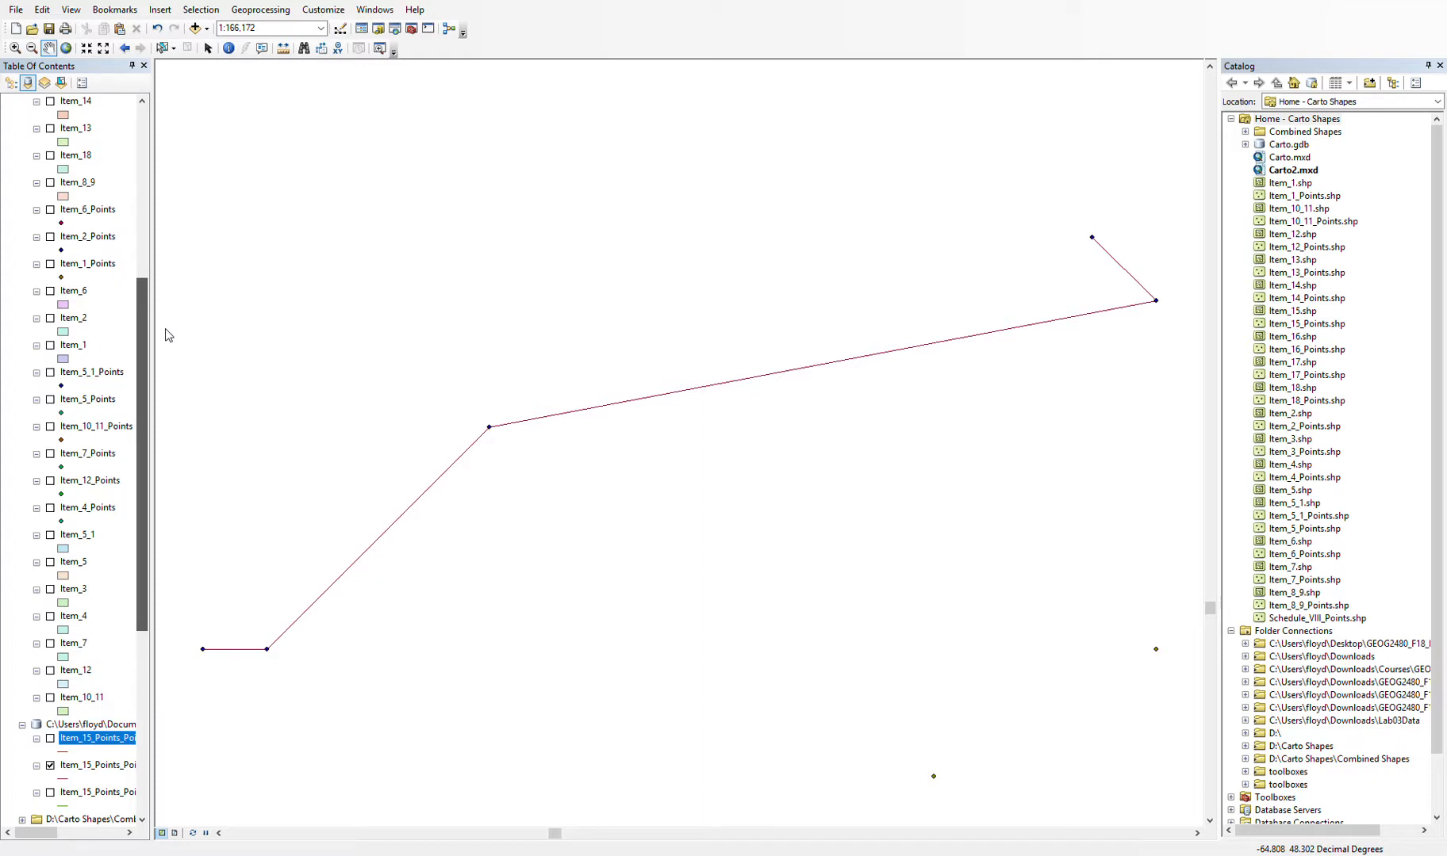
{"action": "left_click_drag", "start_coordinate": [143, 333], "coordinate": [148, 252]}
{"action": "left_click", "coordinate": [50, 237]}
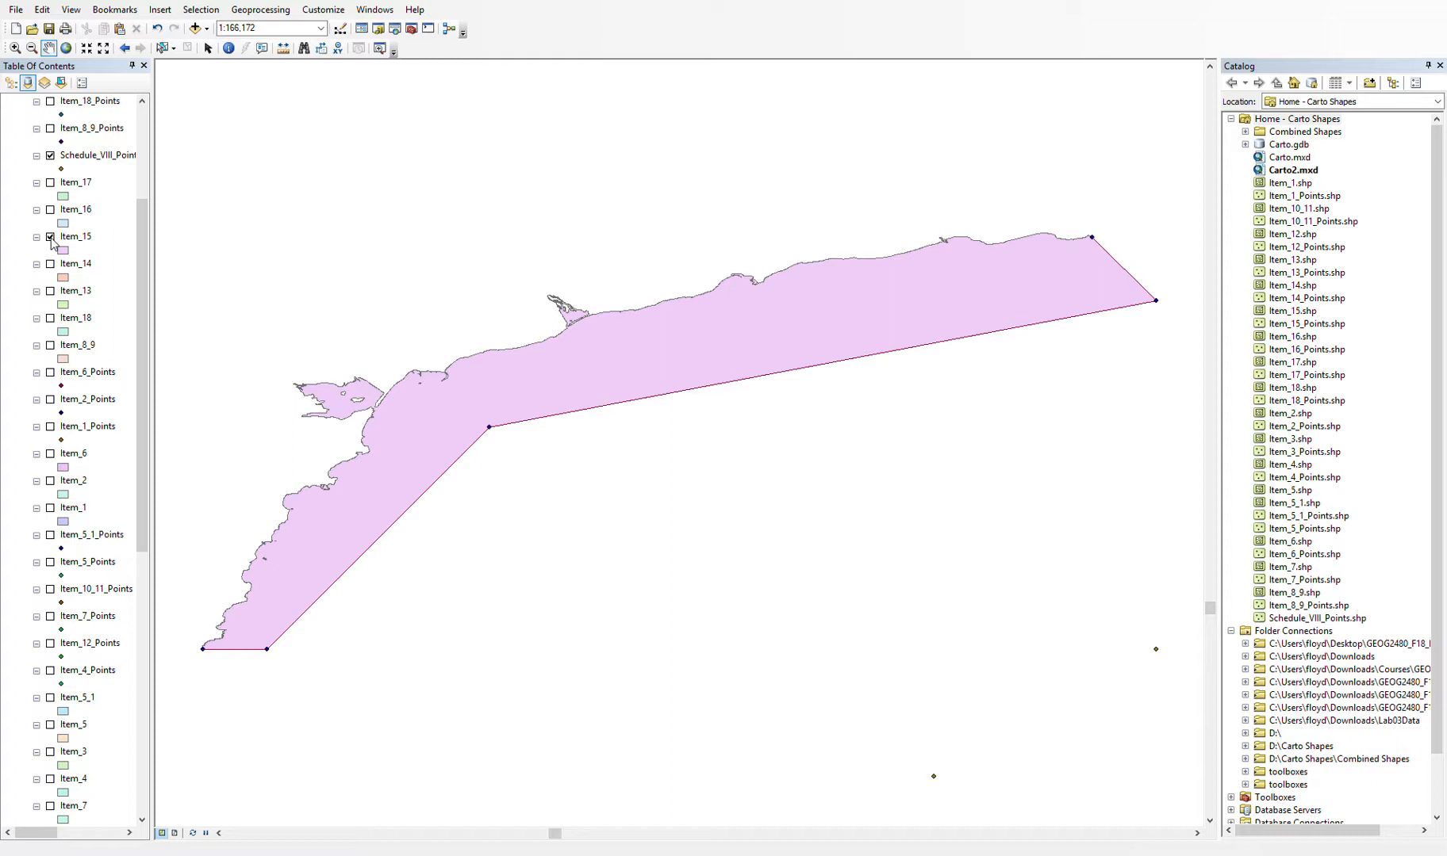
{"action": "left_click", "coordinate": [51, 238]}
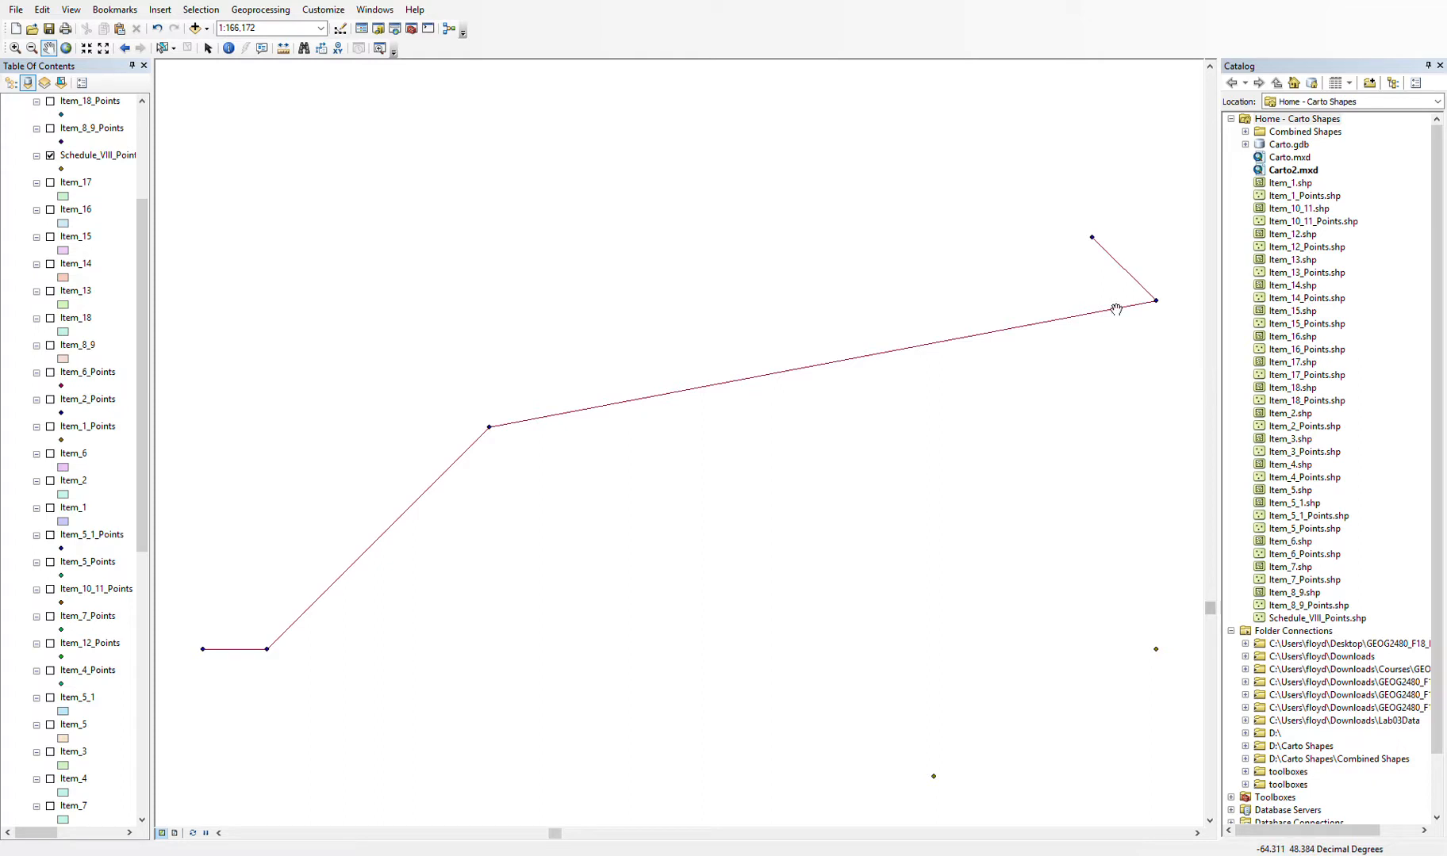
Display the Item_7 polygon layer and zoom the map to its extent.
{"action": "left_click_drag", "start_coordinate": [136, 393], "coordinate": [138, 459]}
{"action": "left_click_drag", "start_coordinate": [135, 346], "coordinate": [143, 307]}
{"action": "left_click", "coordinate": [50, 751]}
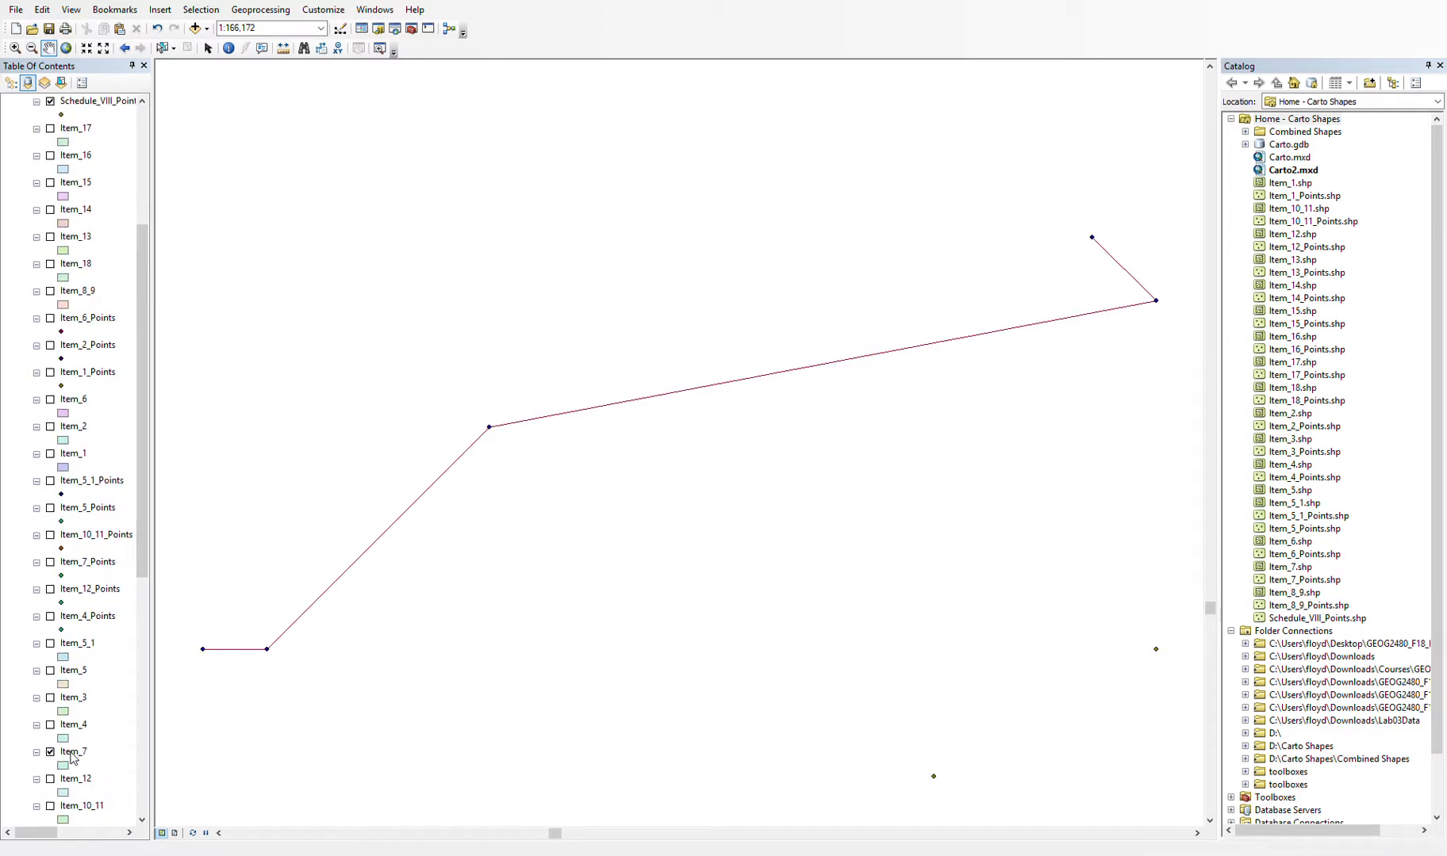
{"action": "left_click", "coordinate": [70, 753]}
Return the map view from the Item_7 polygon to the Item_15 line and points at a scale of 1:800,000.
{"action": "scroll", "coordinate": [602, 442], "scroll_direction": "up", "scroll_amount": 3}
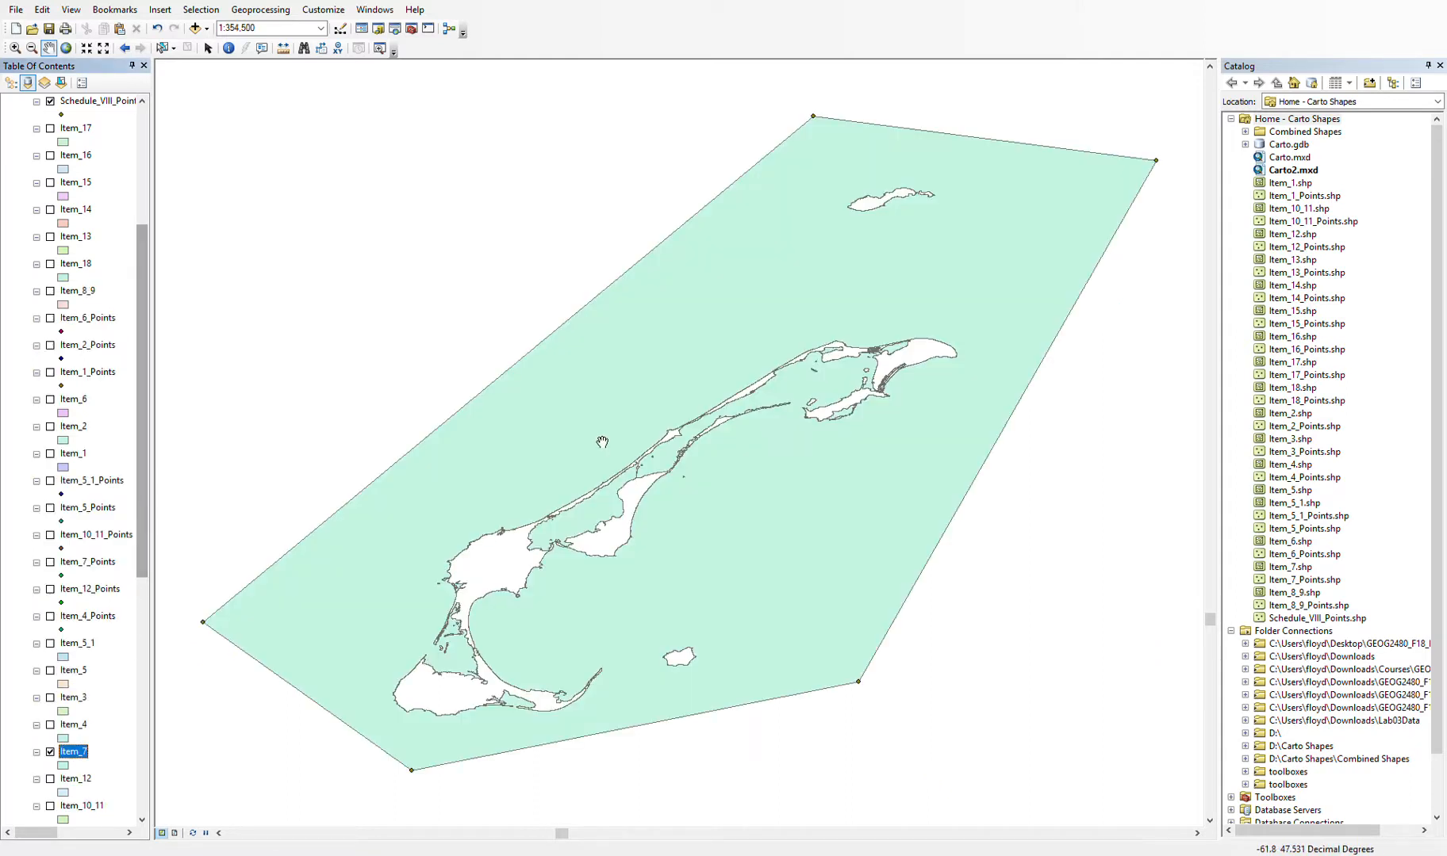
{"action": "scroll", "coordinate": [602, 442], "scroll_direction": "up", "scroll_amount": 6}
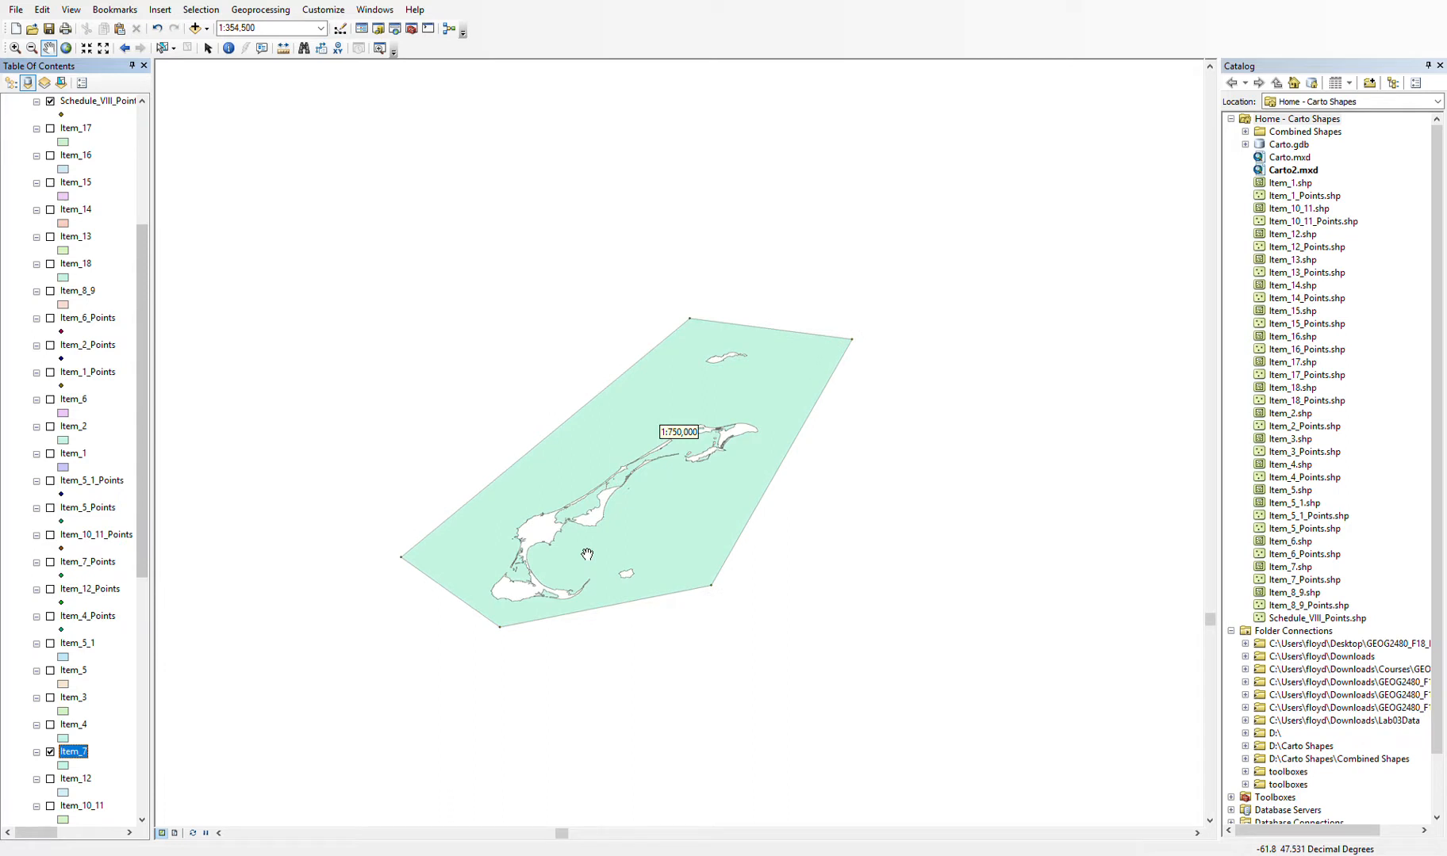
{"action": "scroll", "coordinate": [587, 554], "scroll_direction": "up", "scroll_amount": 1}
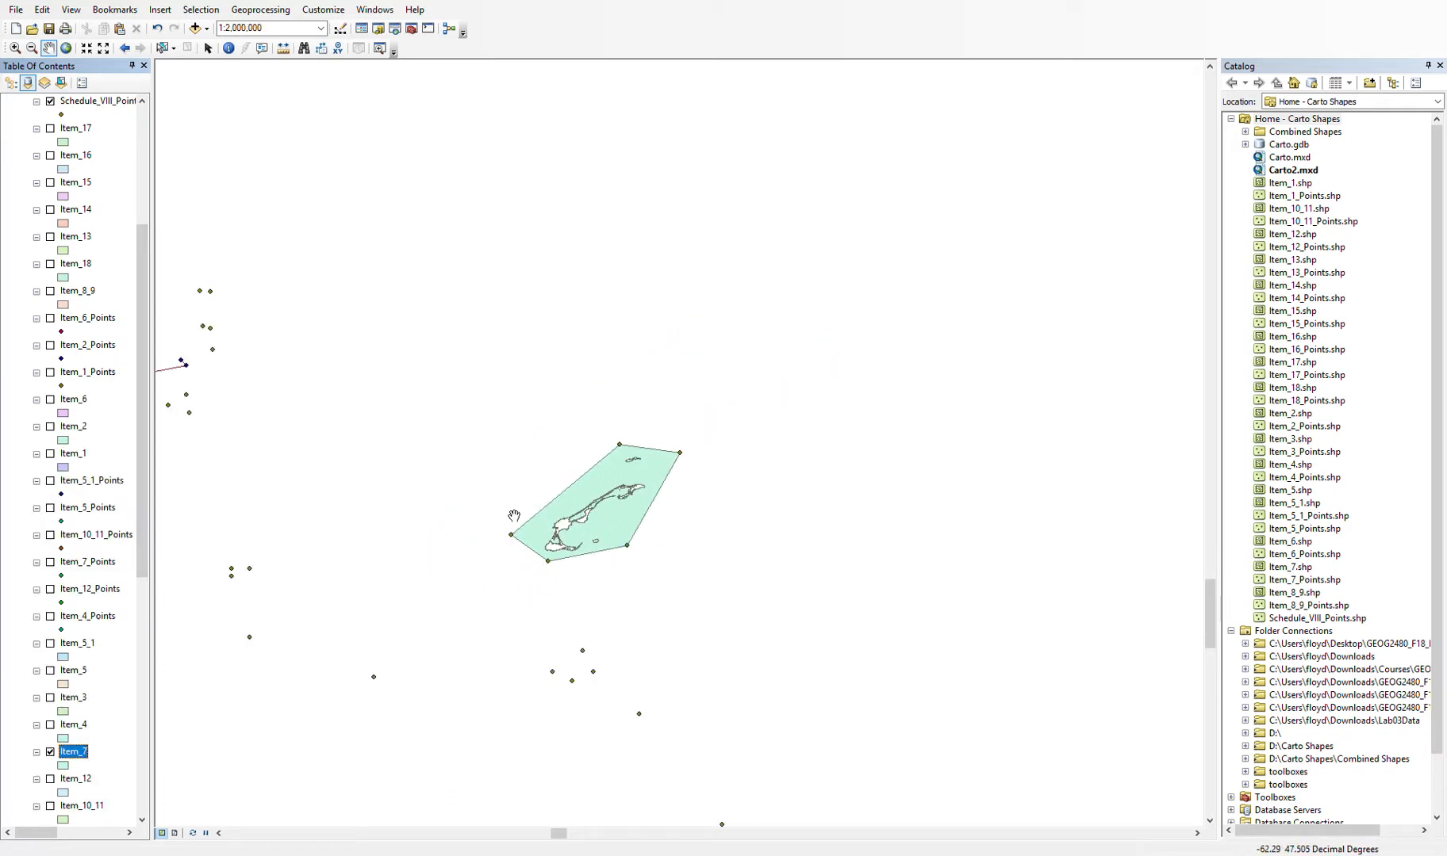
{"action": "left_click_drag", "start_coordinate": [533, 478], "coordinate": [665, 529]}
{"action": "left_click_drag", "start_coordinate": [425, 461], "coordinate": [548, 507]}
{"action": "scroll", "coordinate": [472, 485], "scroll_direction": "down", "scroll_amount": 2}
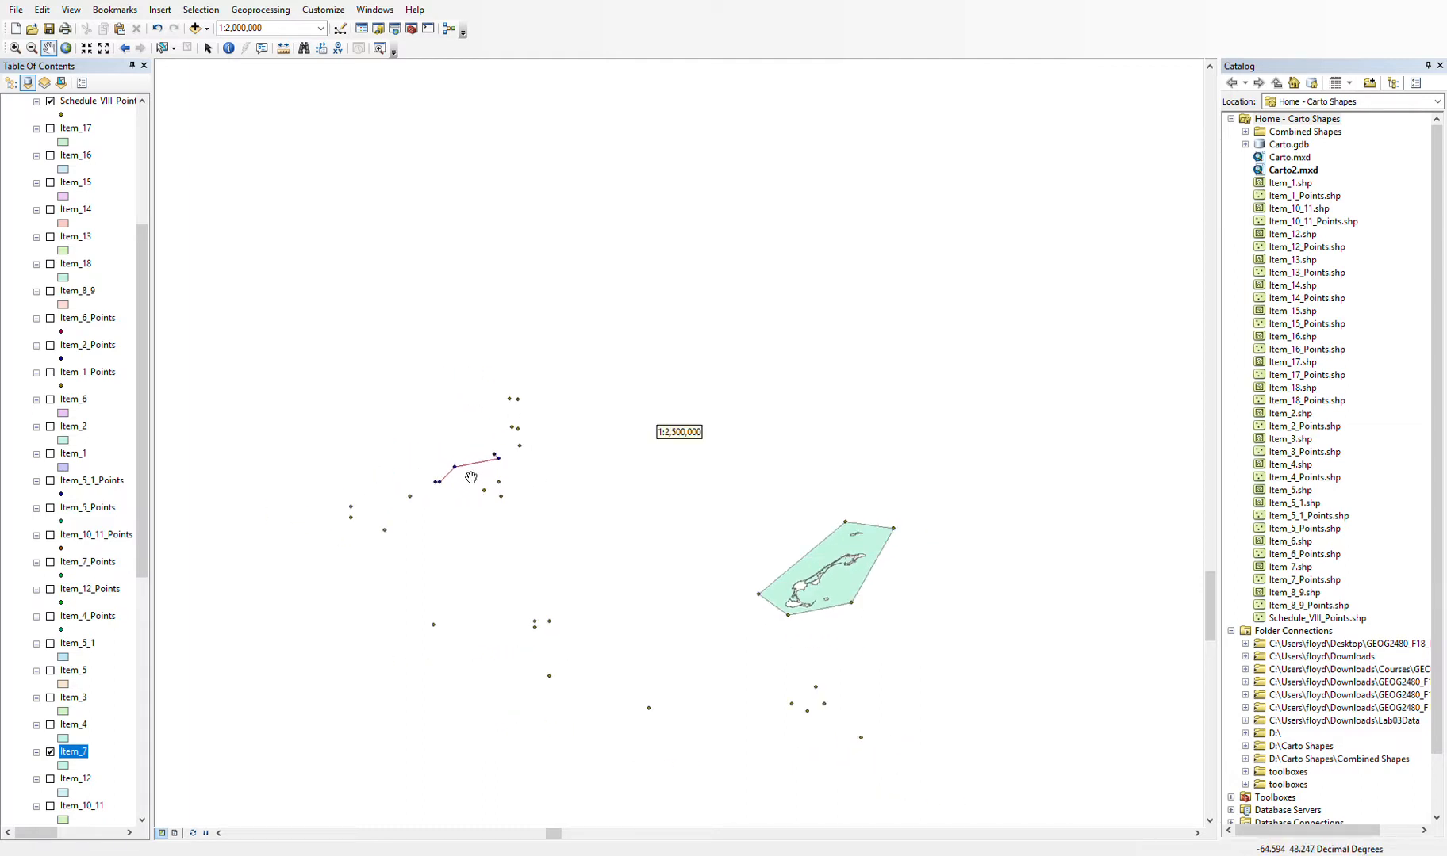
{"action": "scroll", "coordinate": [454, 487], "scroll_direction": "down", "scroll_amount": 2}
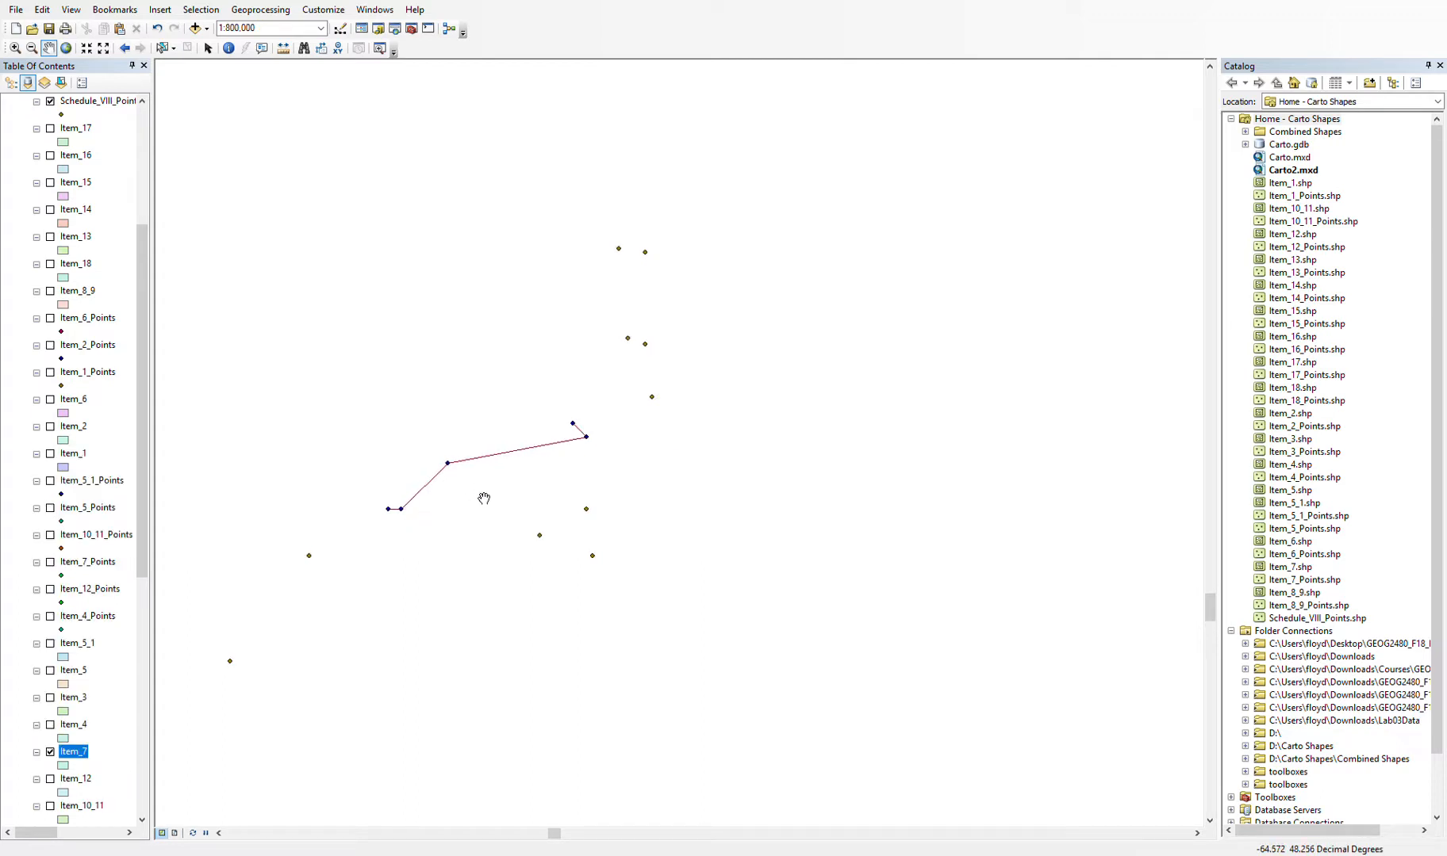
Display the first line layer made from Item_15_Points in place of the second one.
{"action": "left_click_drag", "start_coordinate": [142, 490], "coordinate": [143, 588]}
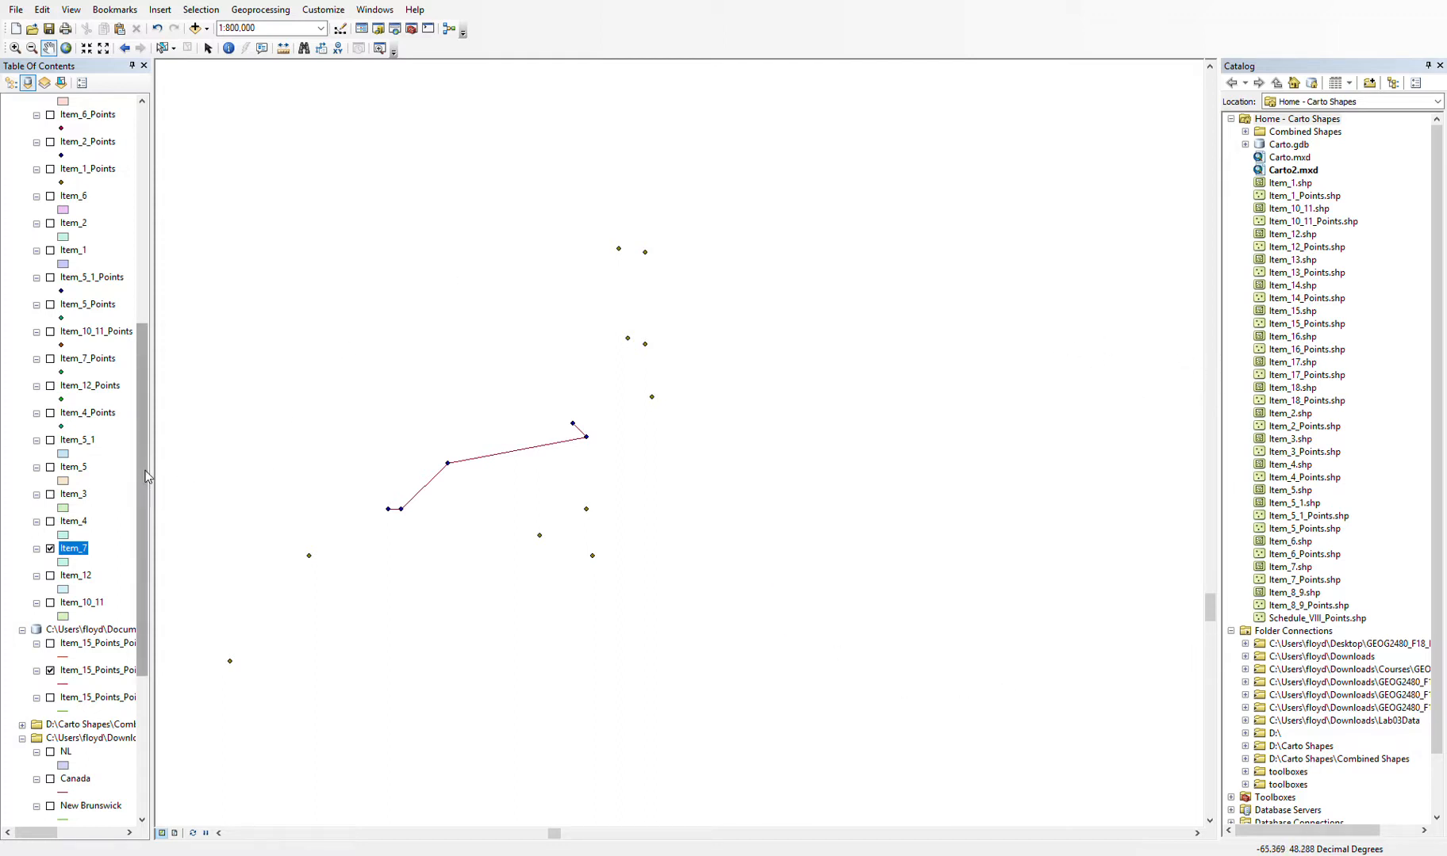
{"action": "left_click_drag", "start_coordinate": [140, 469], "coordinate": [139, 485]}
{"action": "left_click", "coordinate": [50, 603]}
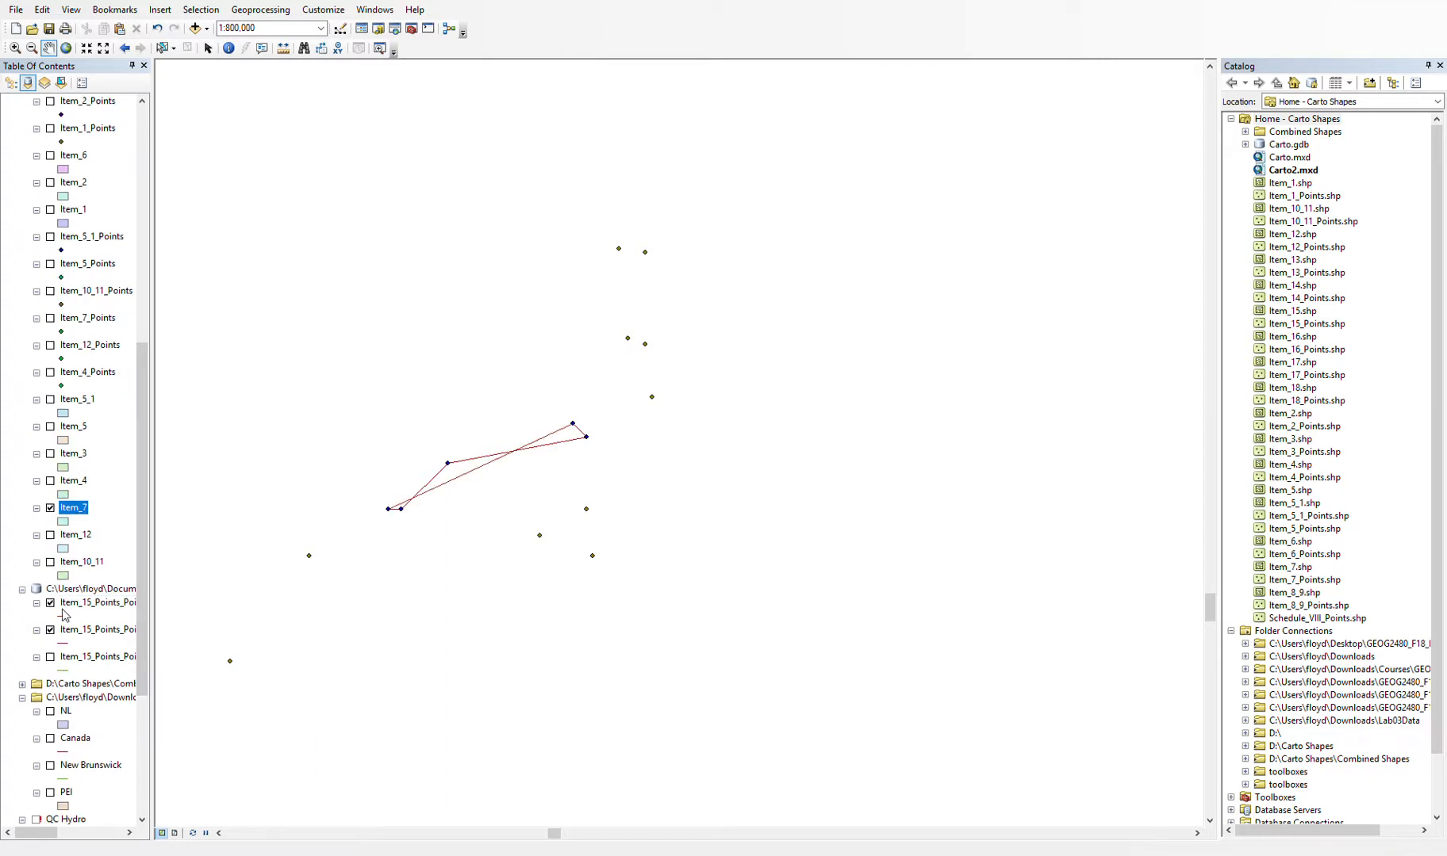
{"action": "left_click", "coordinate": [50, 630]}
Compare the first Item_15_Points line layer with the Item_15 polygon by briefly displaying the polygon and hiding it again.
{"action": "left_click_drag", "start_coordinate": [146, 527], "coordinate": [122, 406]}
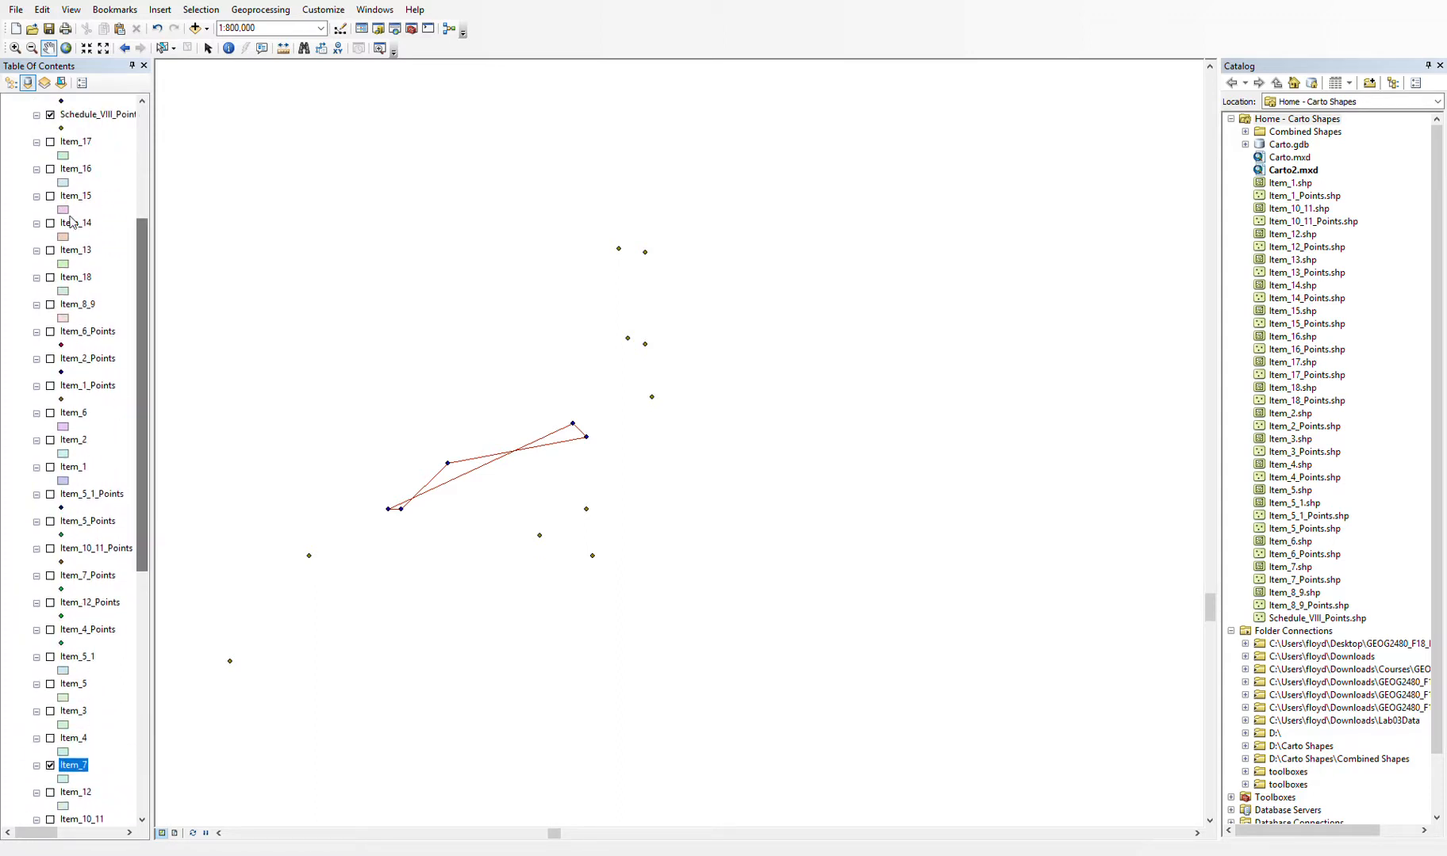
{"action": "left_click", "coordinate": [50, 196]}
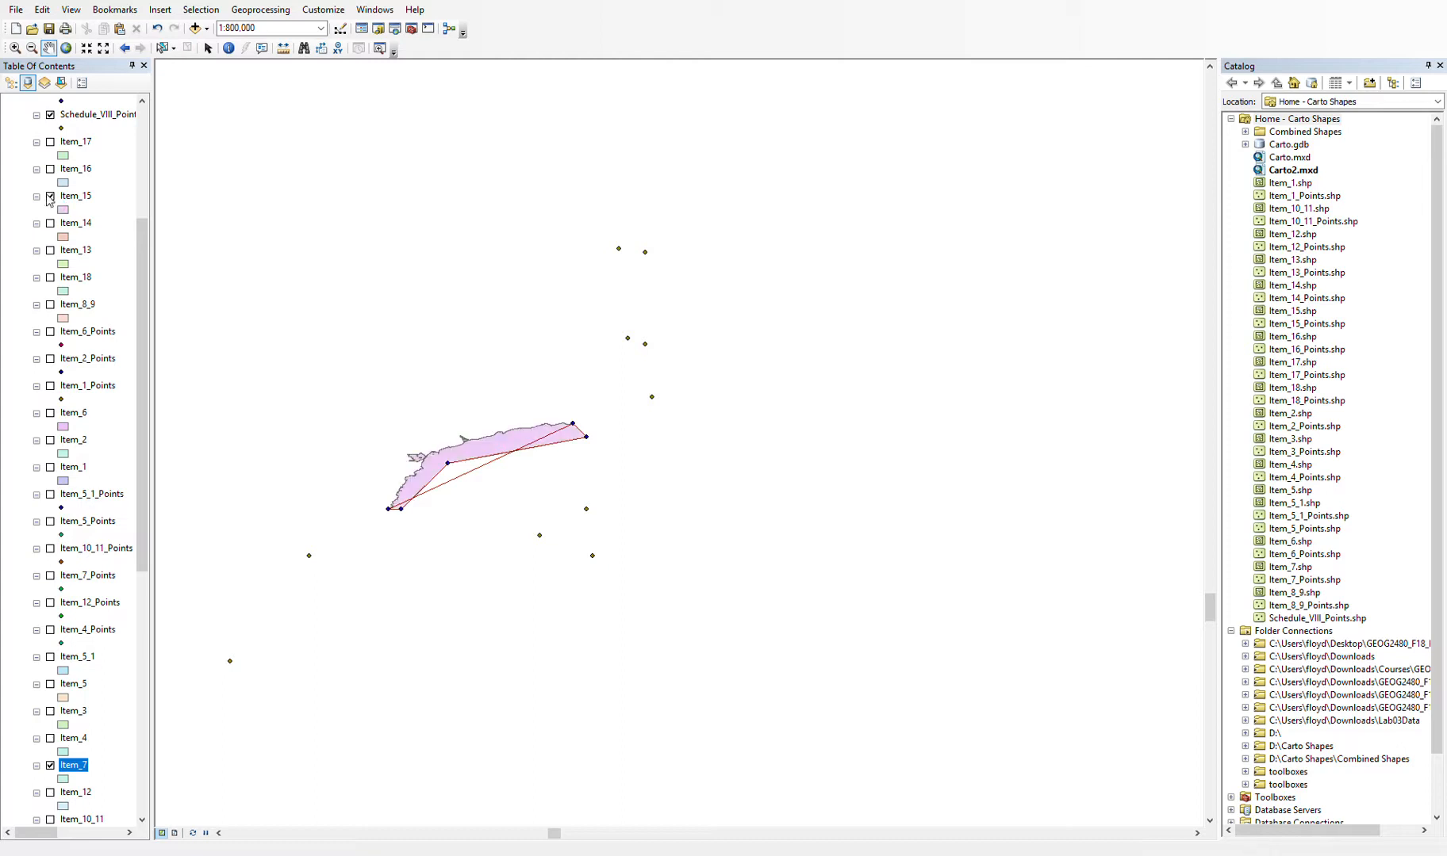
{"action": "left_click", "coordinate": [50, 196]}
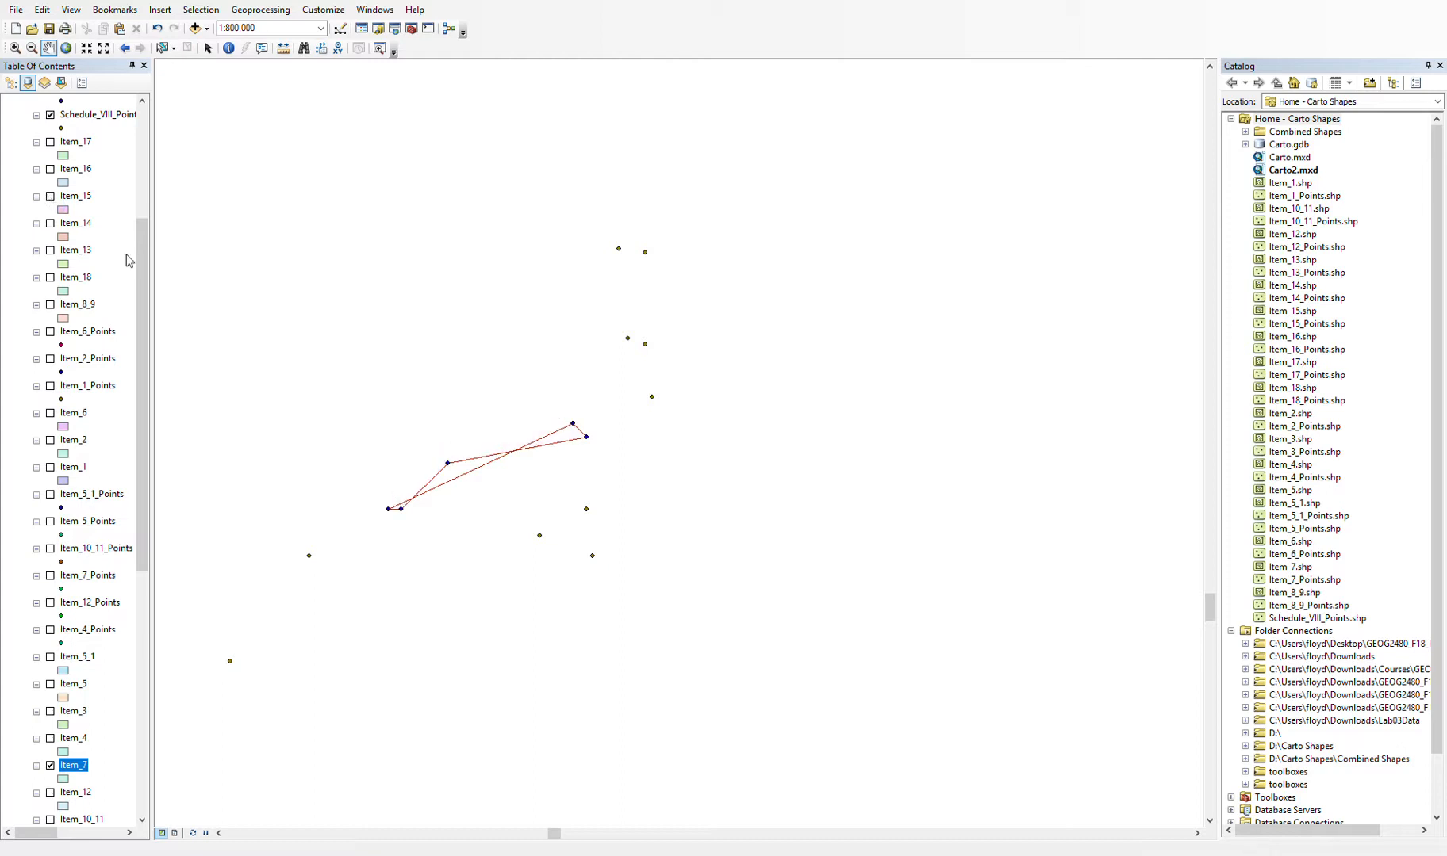
{"action": "left_click_drag", "start_coordinate": [144, 265], "coordinate": [159, 379]}
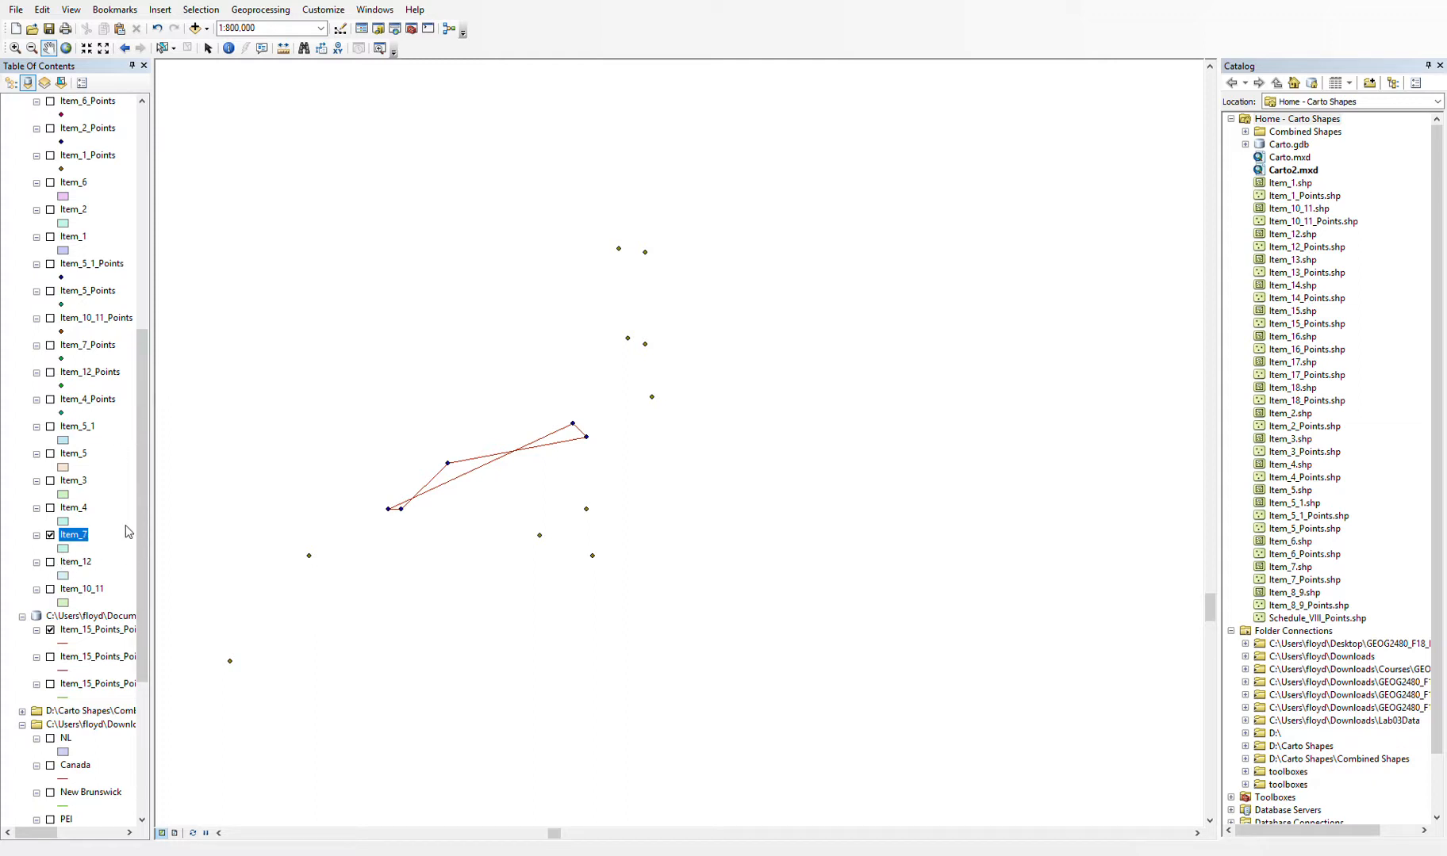
Display the Item_15 polygon and the Canada coastline, and hide the first Item_15_Points line layer.
{"action": "scroll", "coordinate": [137, 530], "scroll_direction": "up", "scroll_amount": 6}
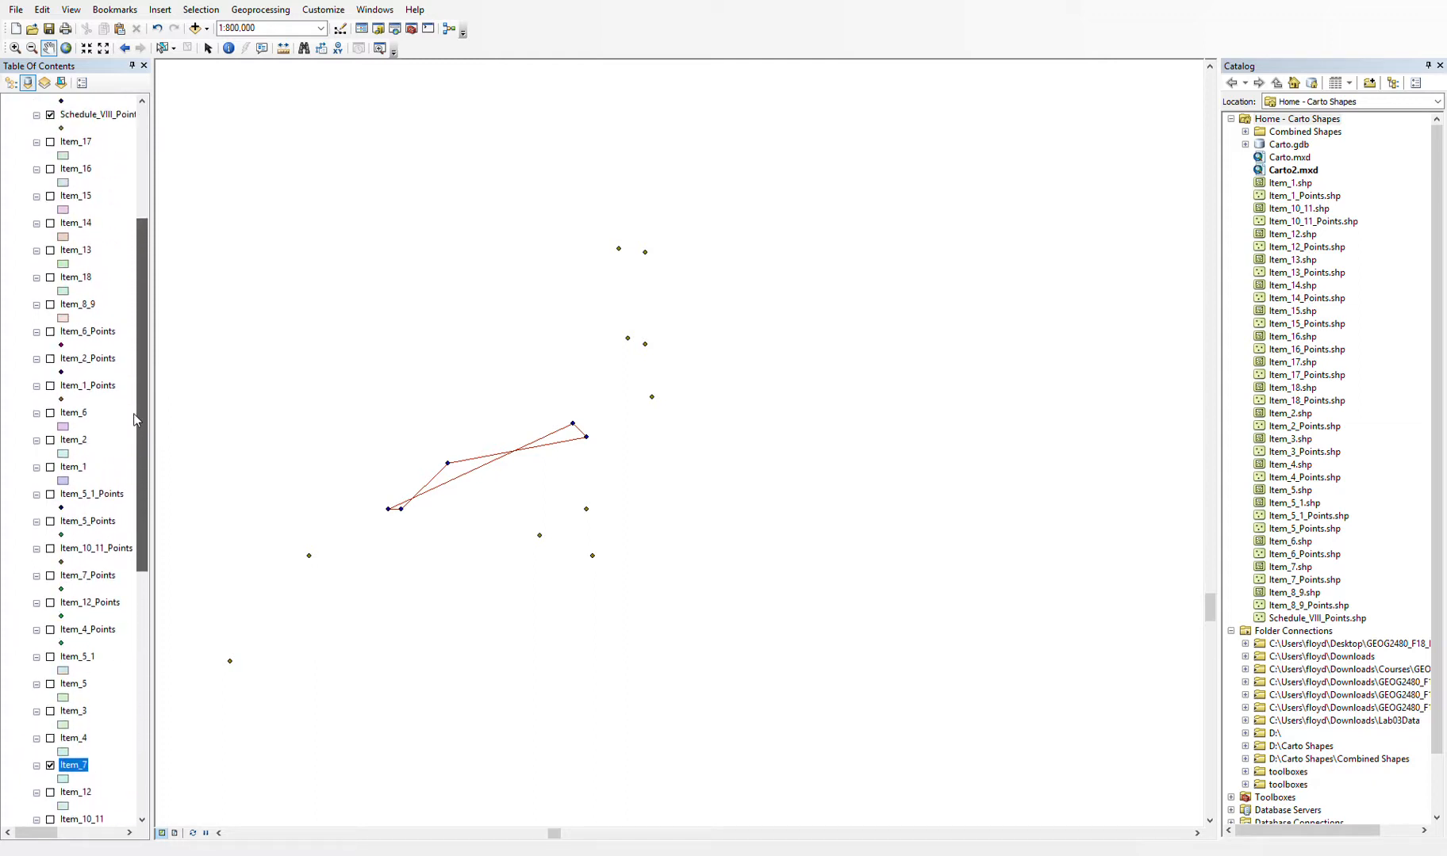
{"action": "left_click", "coordinate": [50, 197]}
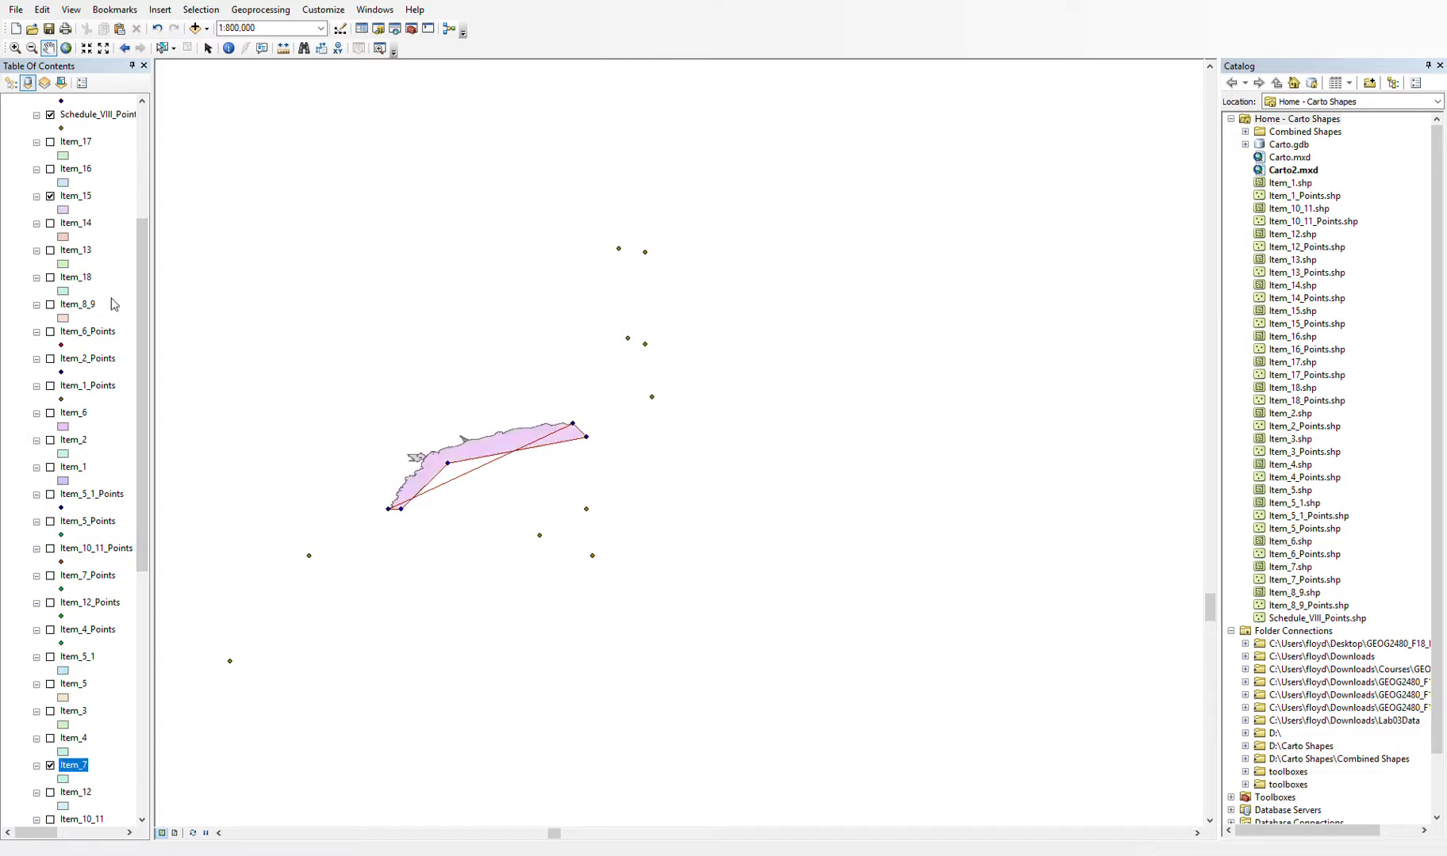
{"action": "scroll", "coordinate": [143, 292], "scroll_direction": "down", "scroll_amount": 12}
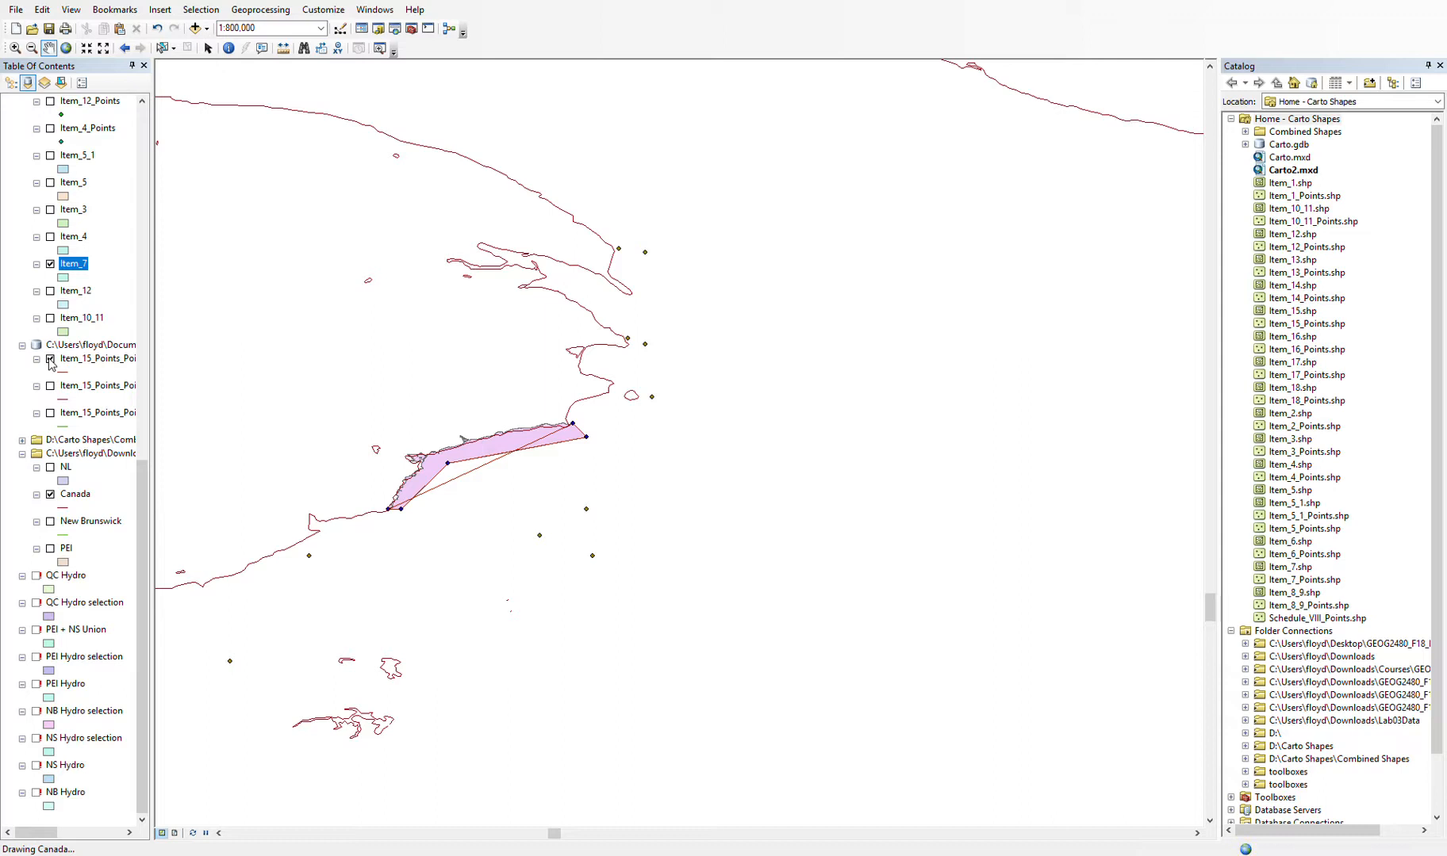
{"action": "left_click", "coordinate": [50, 359]}
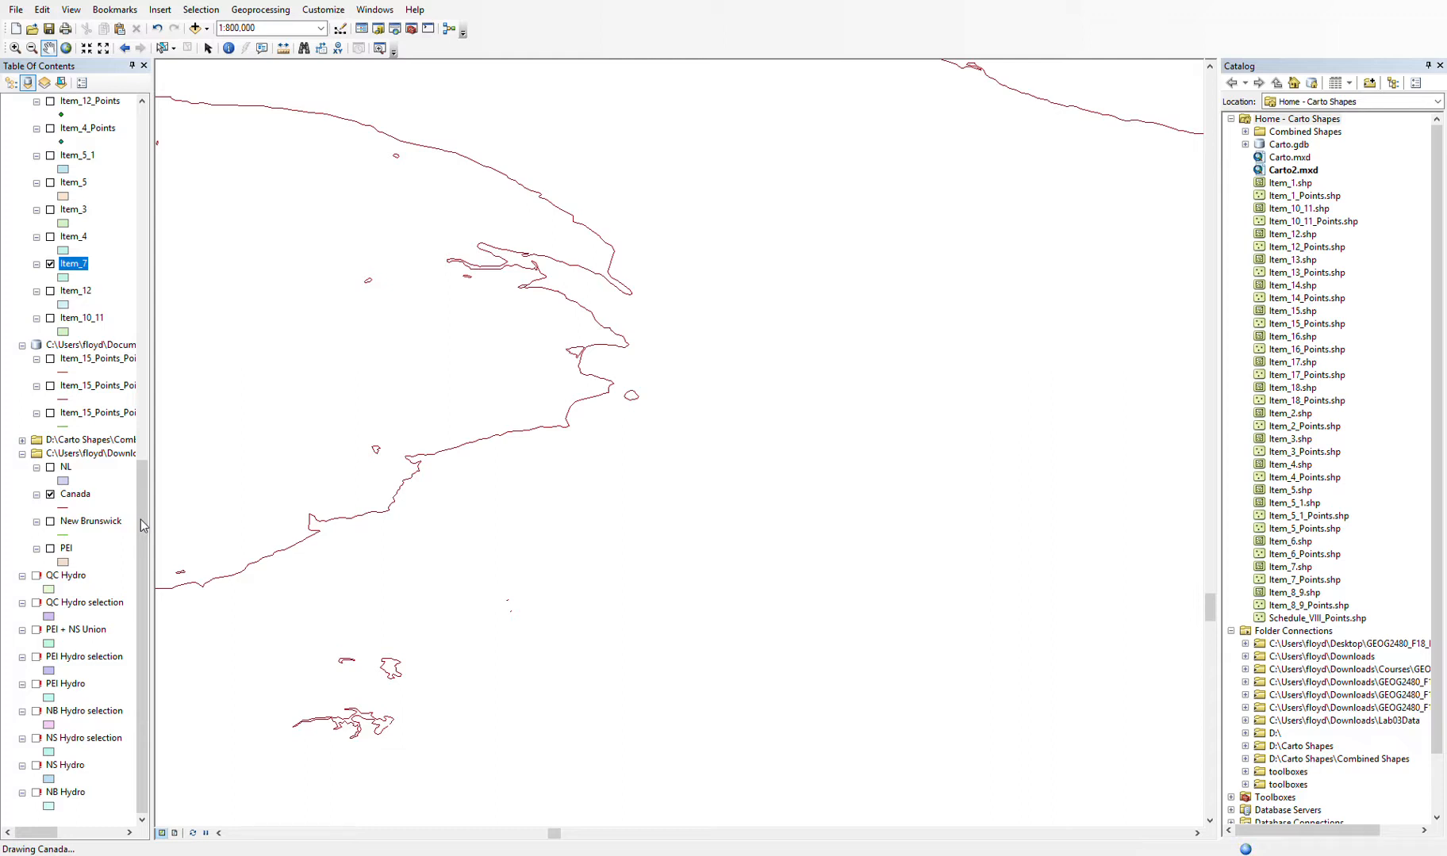
Zoom to the Item_7 polygon at a scale of 1:300,000 and hide the polygon to expose the Canada coastline.
{"action": "left_click_drag", "start_coordinate": [143, 526], "coordinate": [143, 441]}
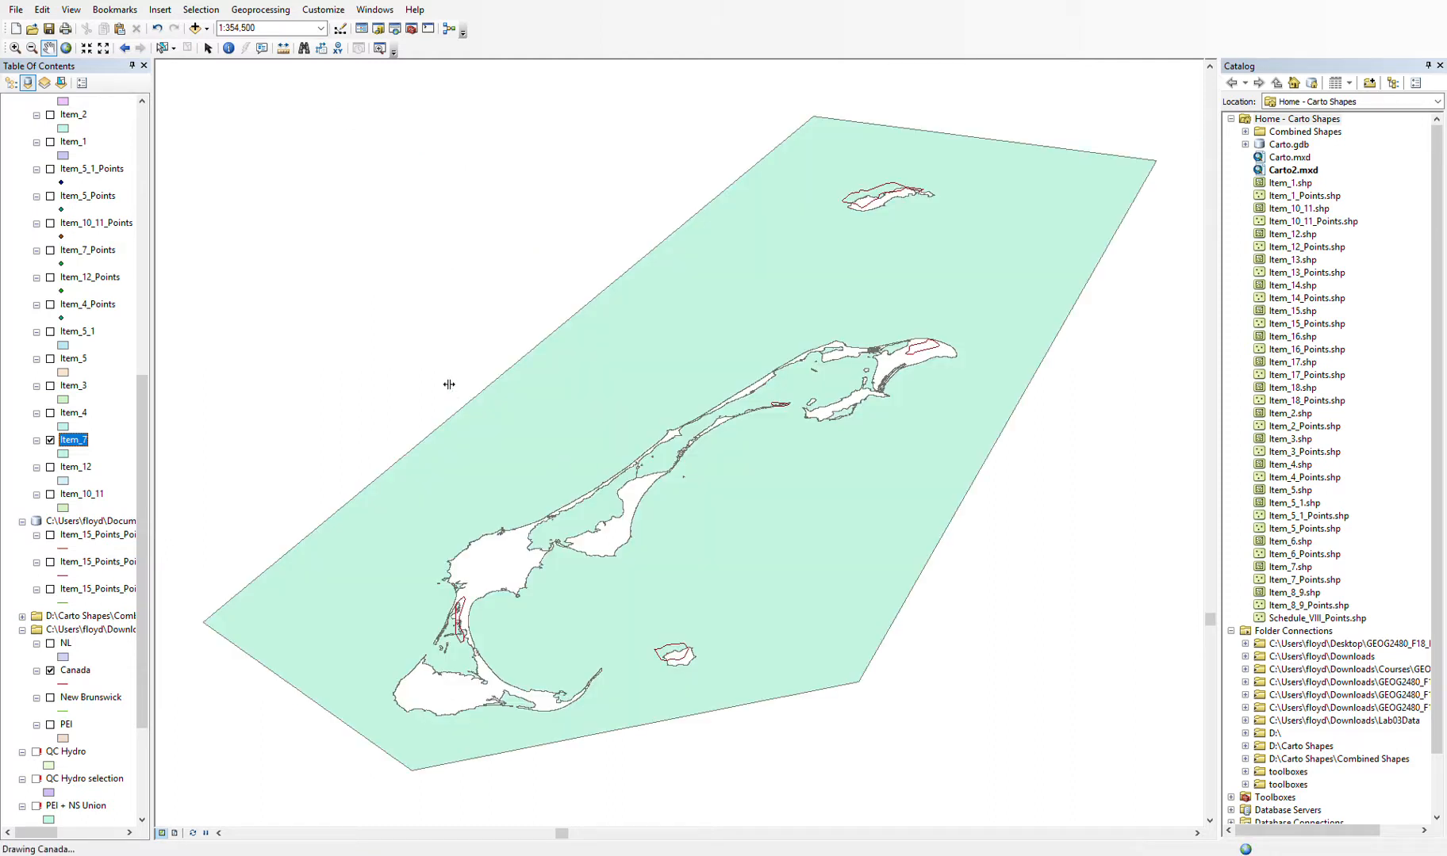
{"action": "scroll", "coordinate": [449, 385], "scroll_direction": "down", "scroll_amount": 1}
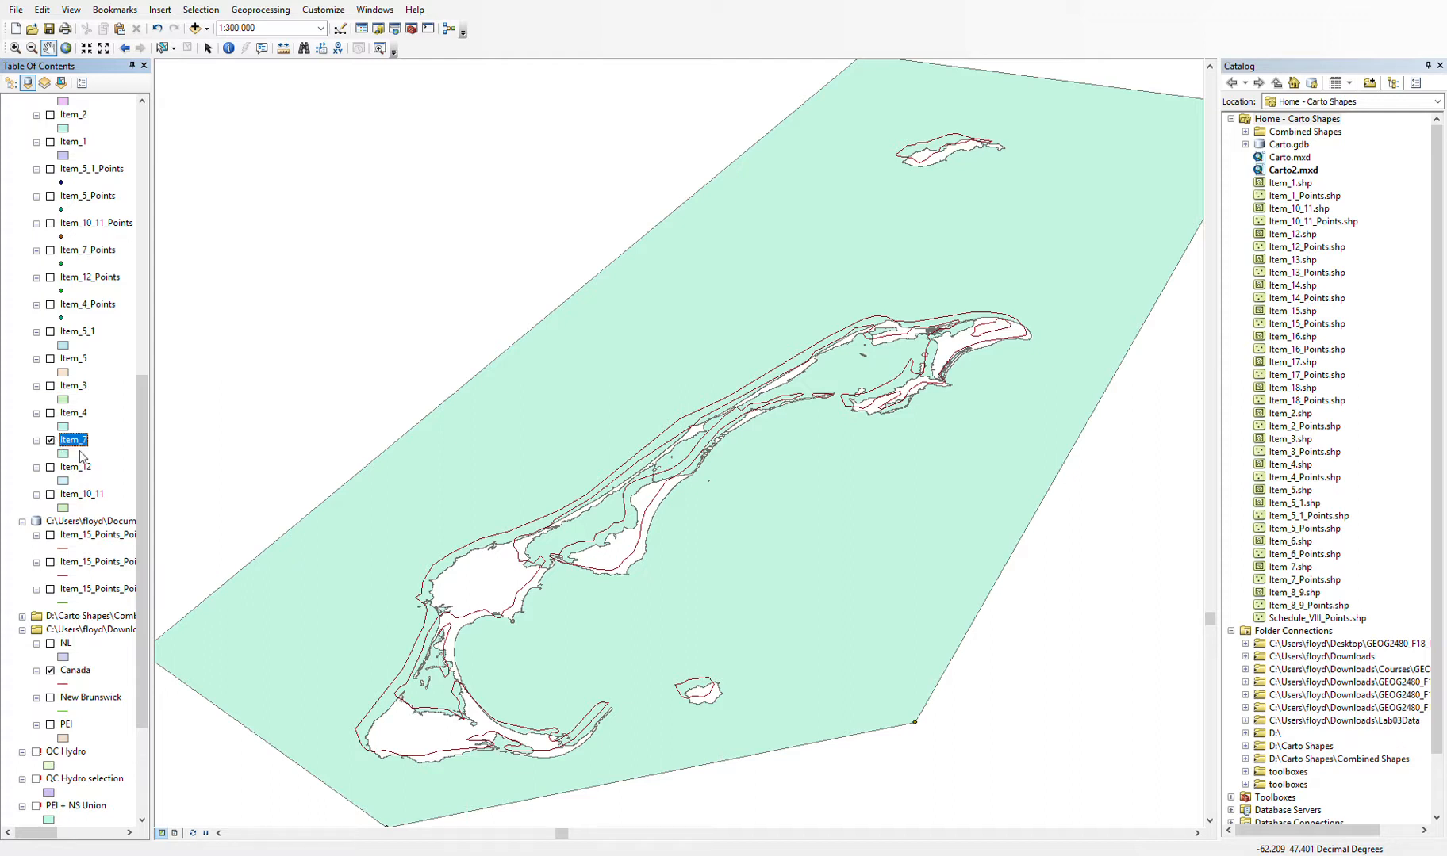
{"action": "left_click", "coordinate": [50, 441]}
Select the Schedule_VIII_Points layer and hide the Canada coastline.
{"action": "left_click_drag", "start_coordinate": [140, 439], "coordinate": [148, 212]}
{"action": "left_click", "coordinate": [107, 252]}
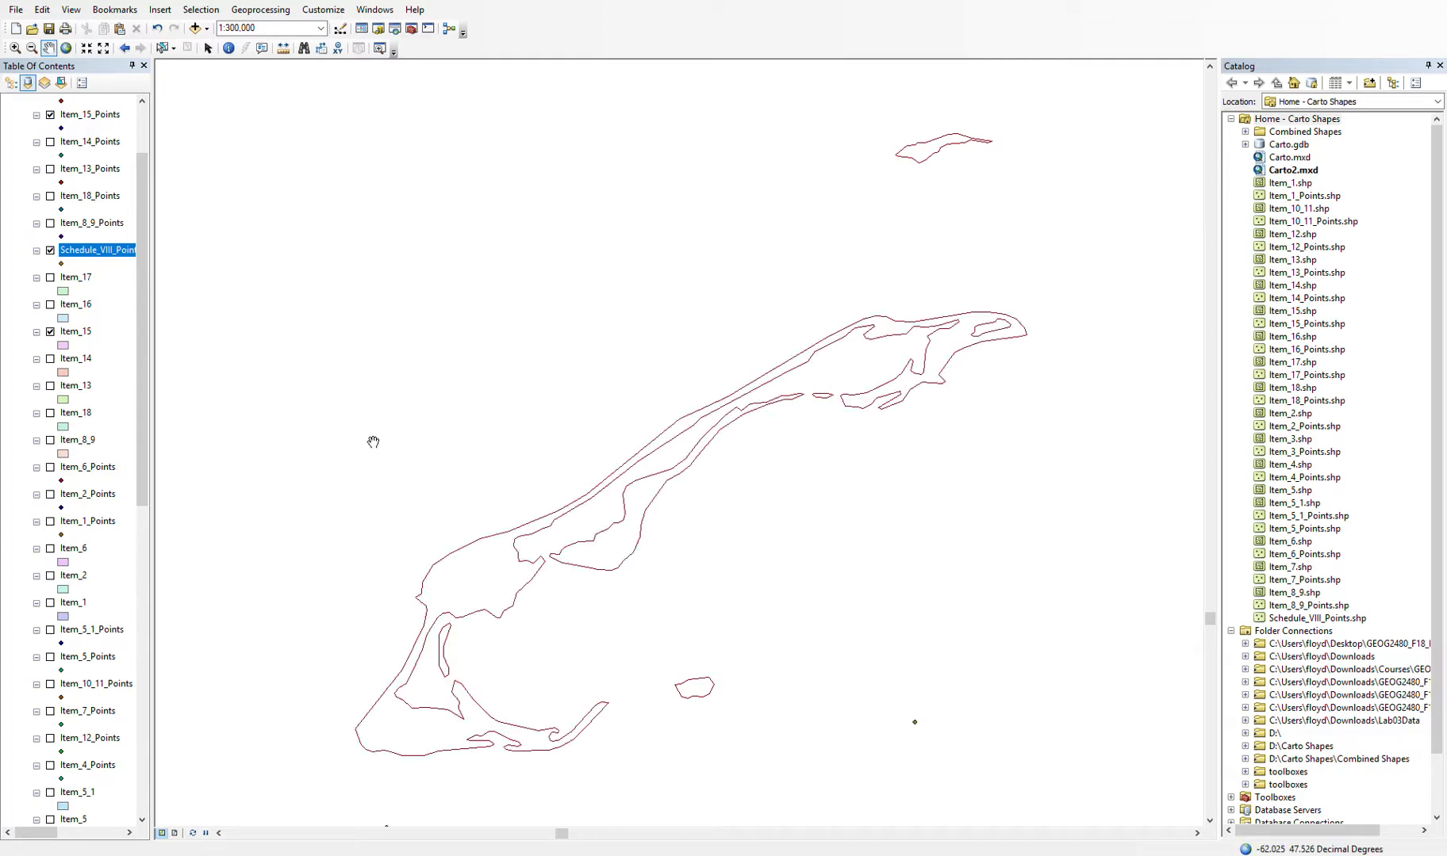
{"action": "left_click_drag", "start_coordinate": [143, 425], "coordinate": [143, 668]}
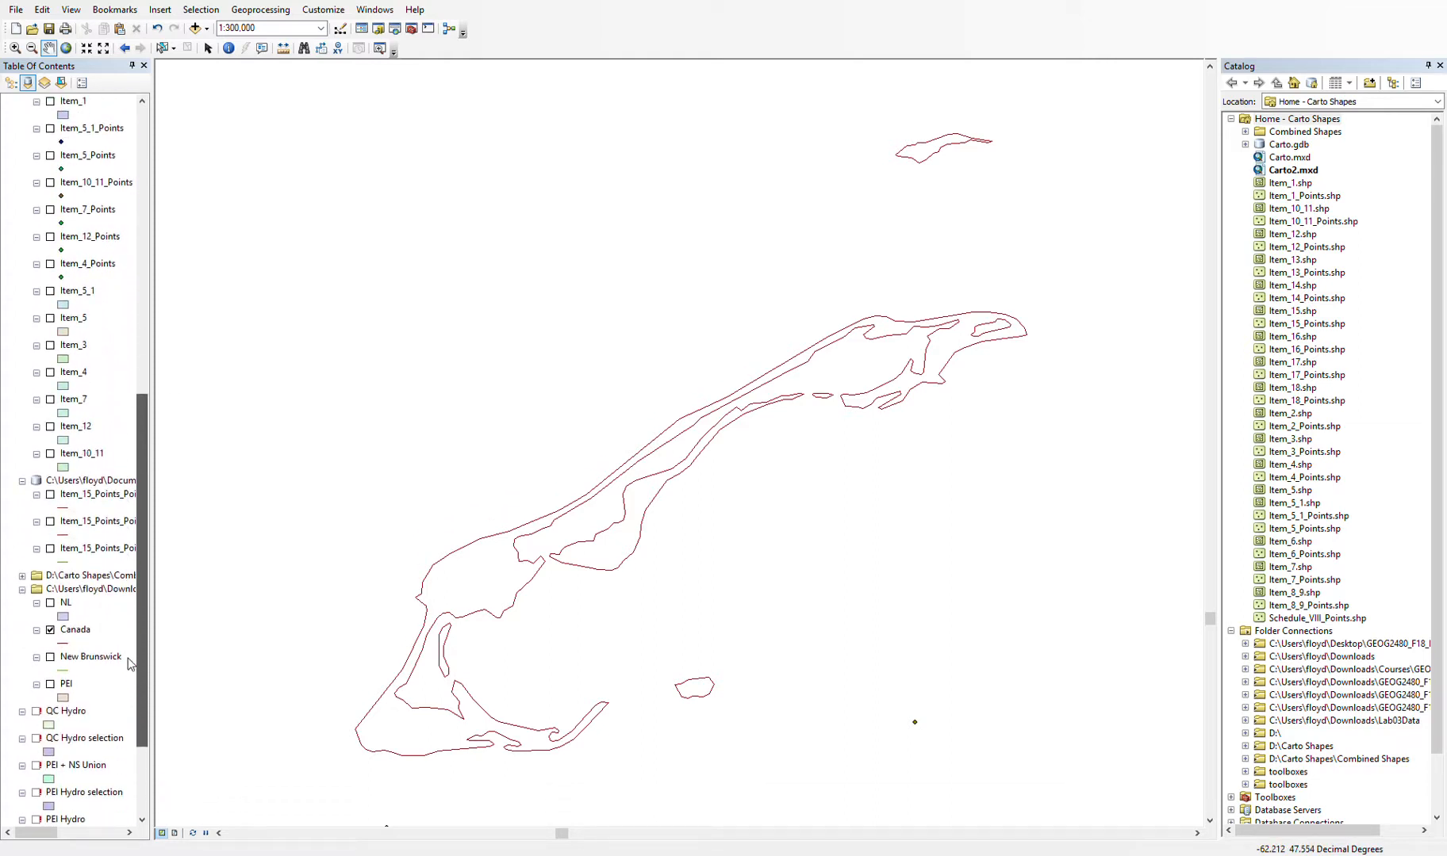
{"action": "left_click", "coordinate": [50, 629]}
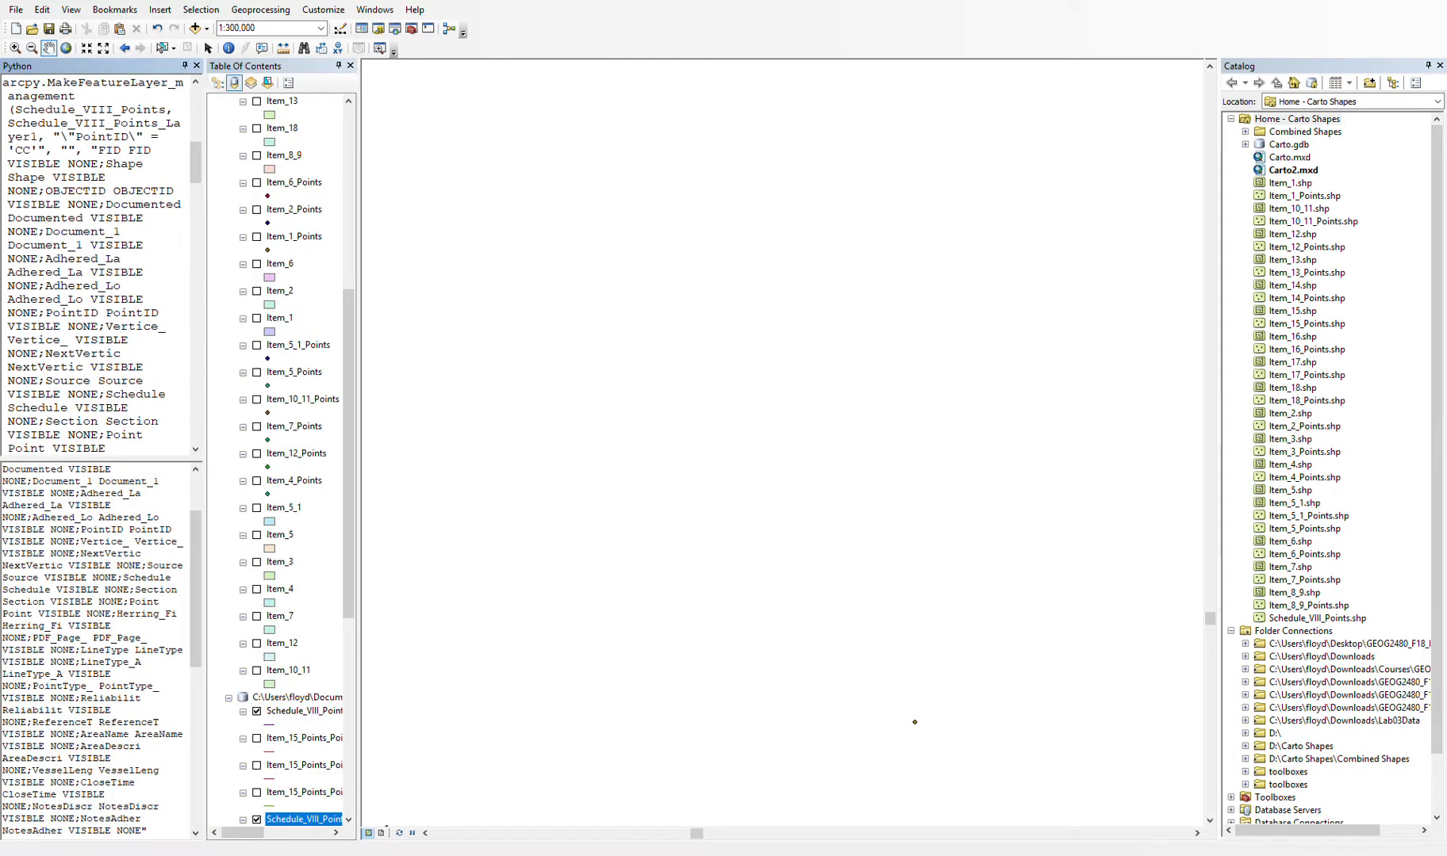
Zoom to the Schedule_VIII_Points line layer and hide both Schedule_VIII_Points polygon layers.
{"action": "left_click_drag", "start_coordinate": [345, 471], "coordinate": [346, 529]}
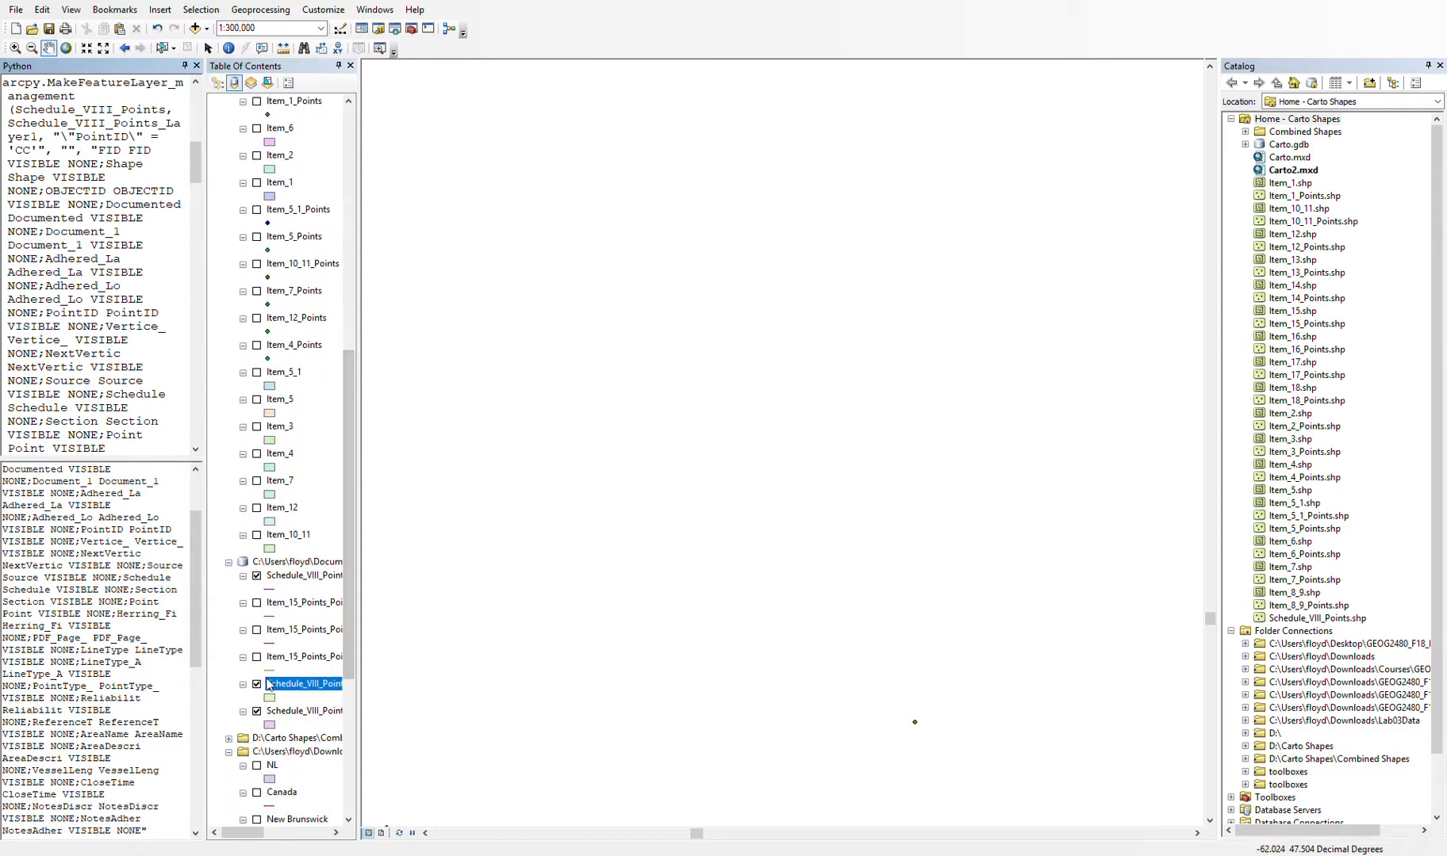
{"action": "left_click", "coordinate": [288, 577]}
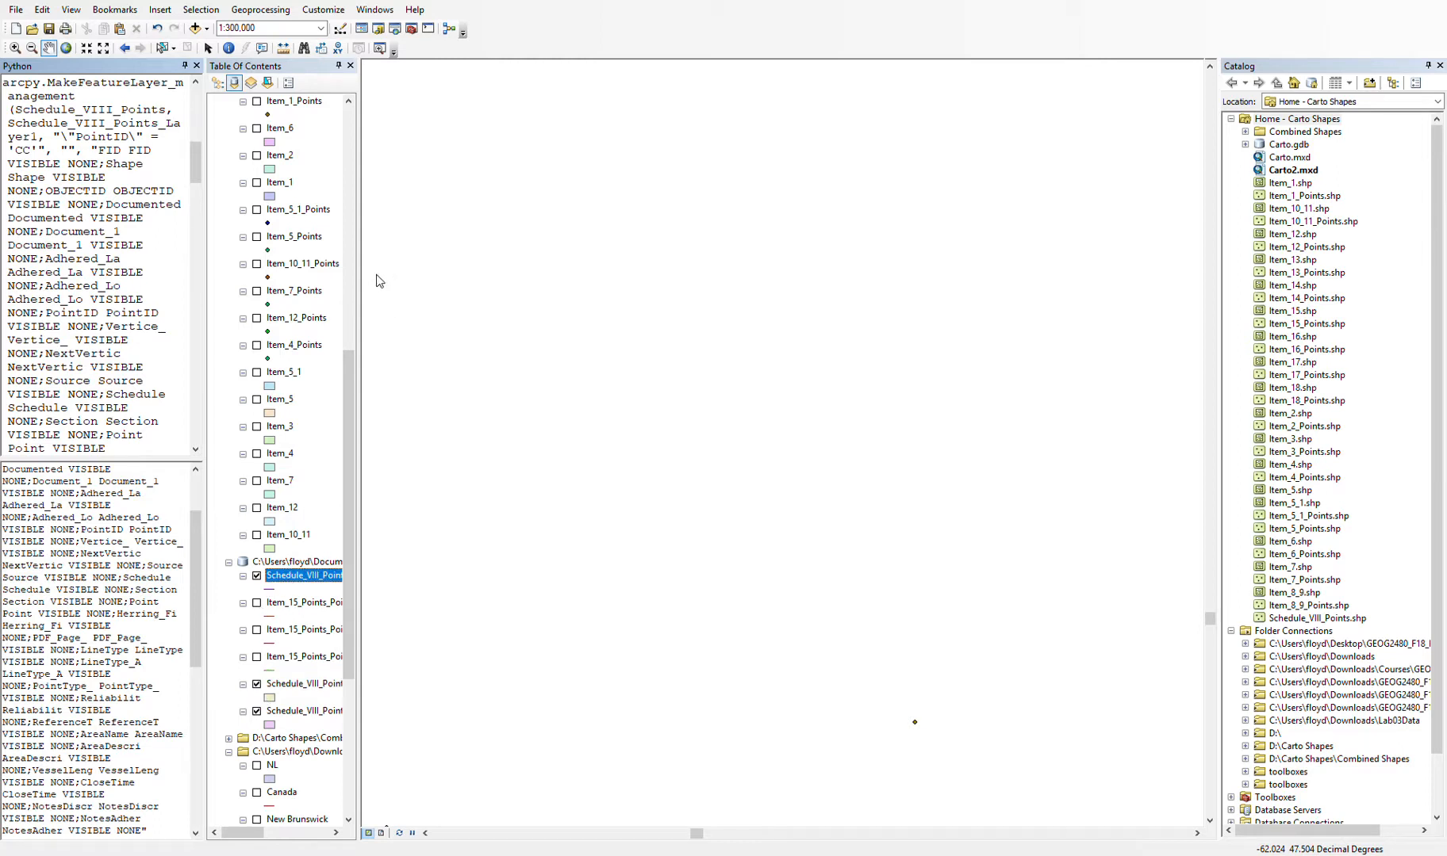
{"action": "left_click", "coordinate": [390, 341]}
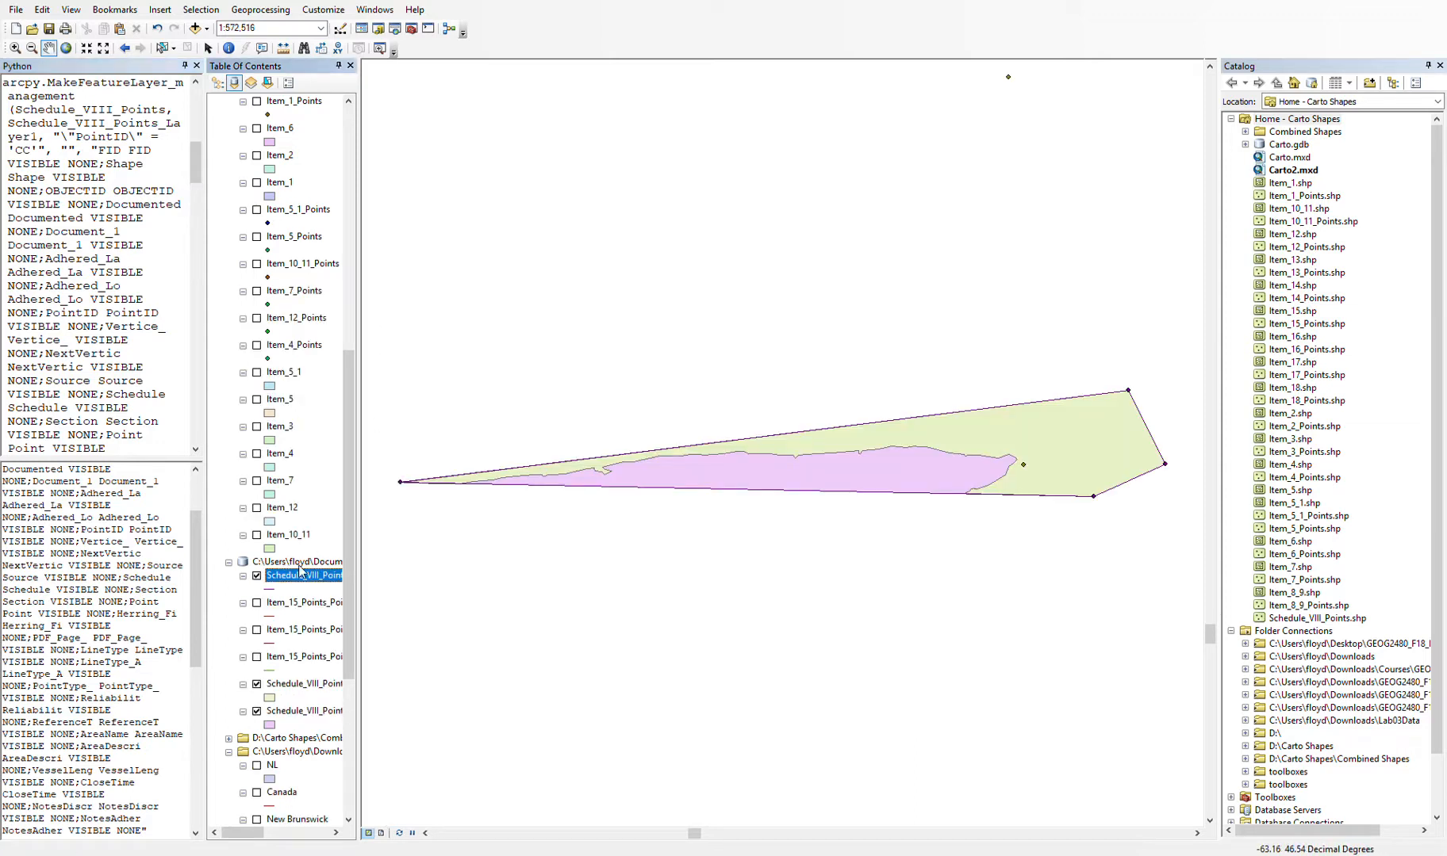
{"action": "left_click", "coordinate": [256, 711]}
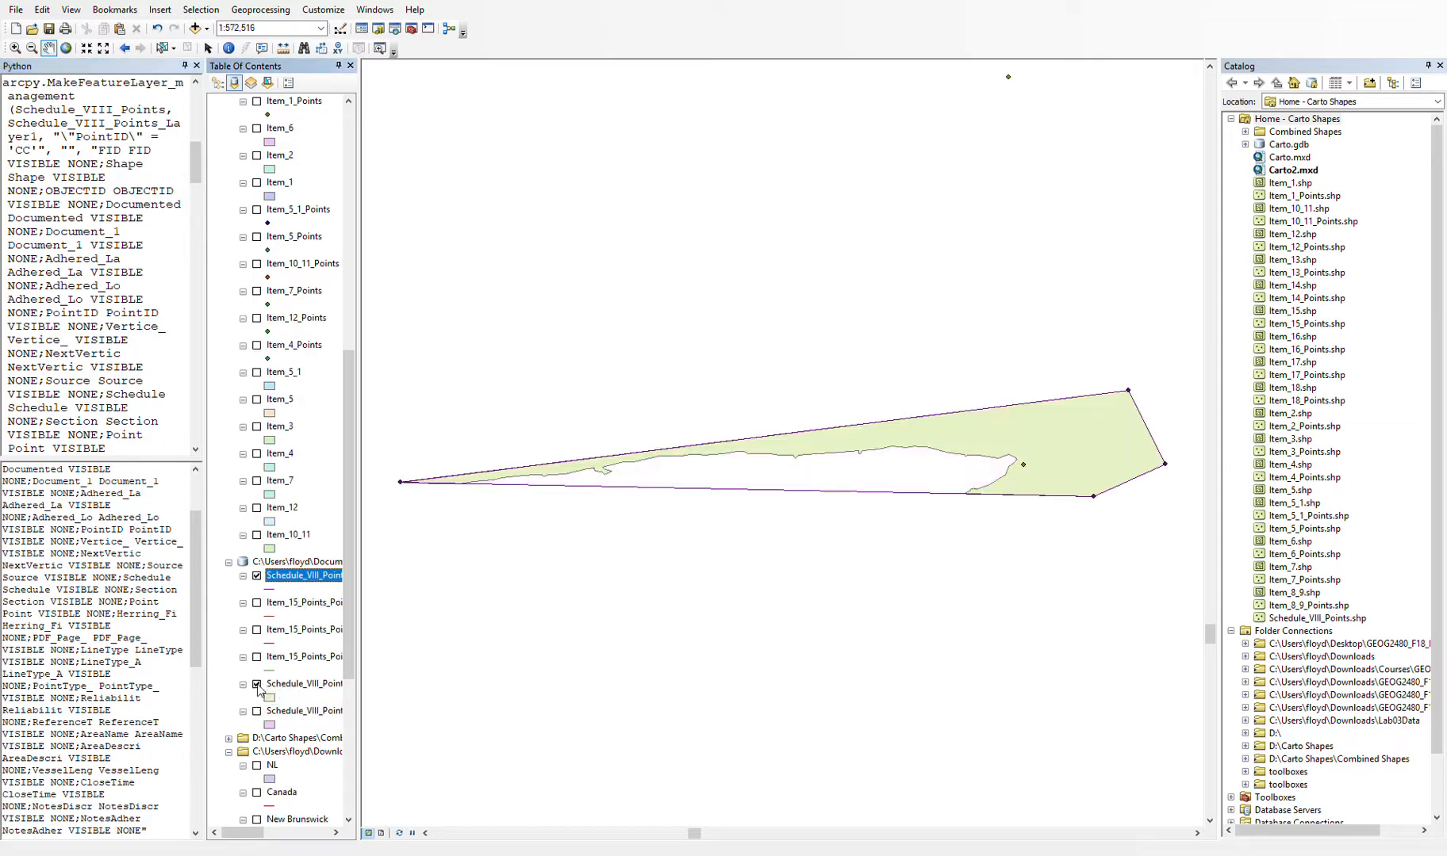
{"action": "left_click", "coordinate": [257, 684]}
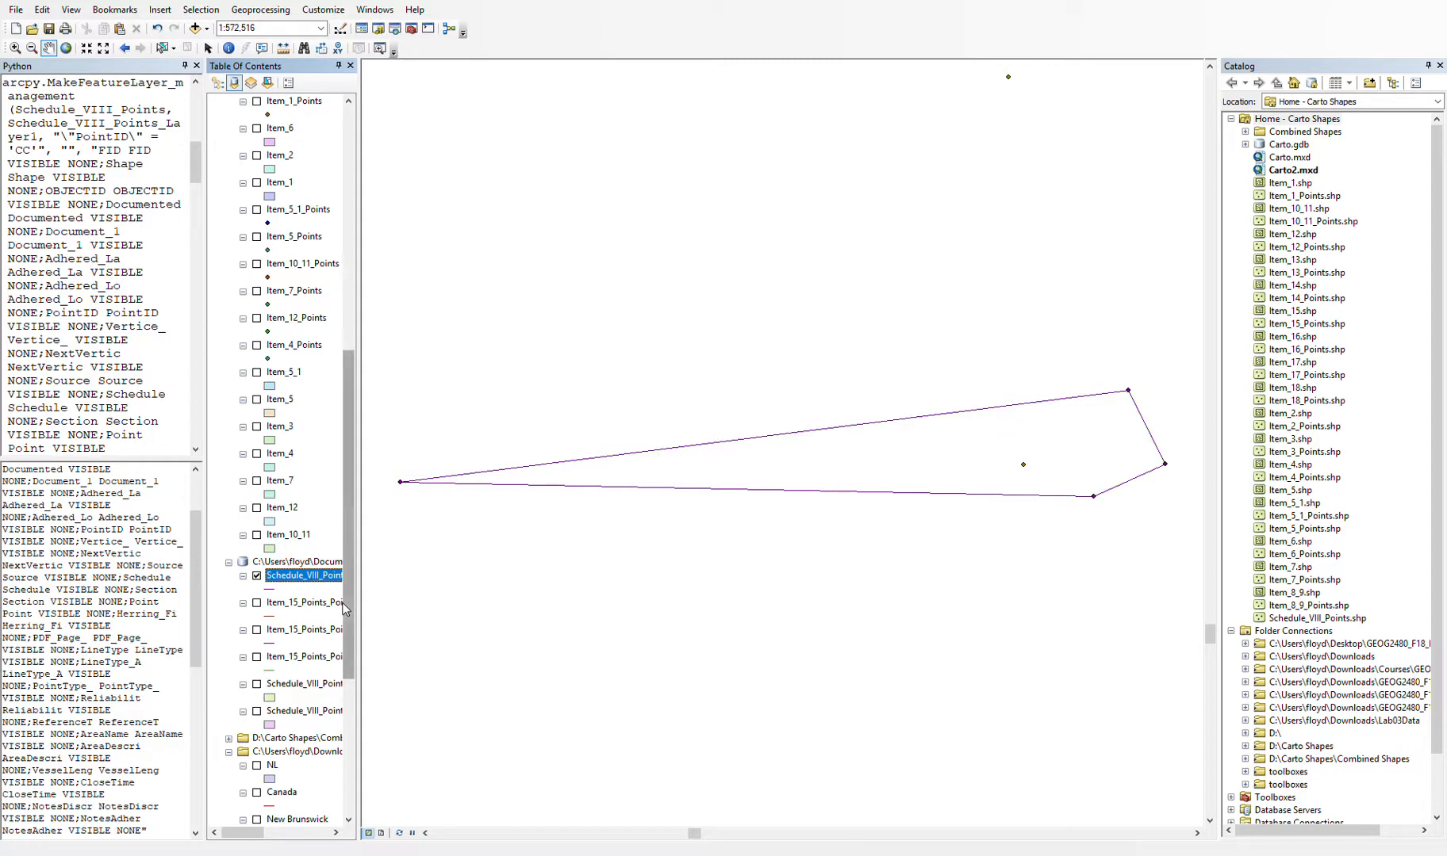
Hide the Schedule_VIII_Points line layer and the full Schedule_VIII_Points point layer, leaving only the selected vertices displayed.
{"action": "left_click_drag", "start_coordinate": [355, 645], "coordinate": [361, 361]}
{"action": "left_click", "coordinate": [256, 603]}
{"action": "left_click", "coordinate": [256, 373]}
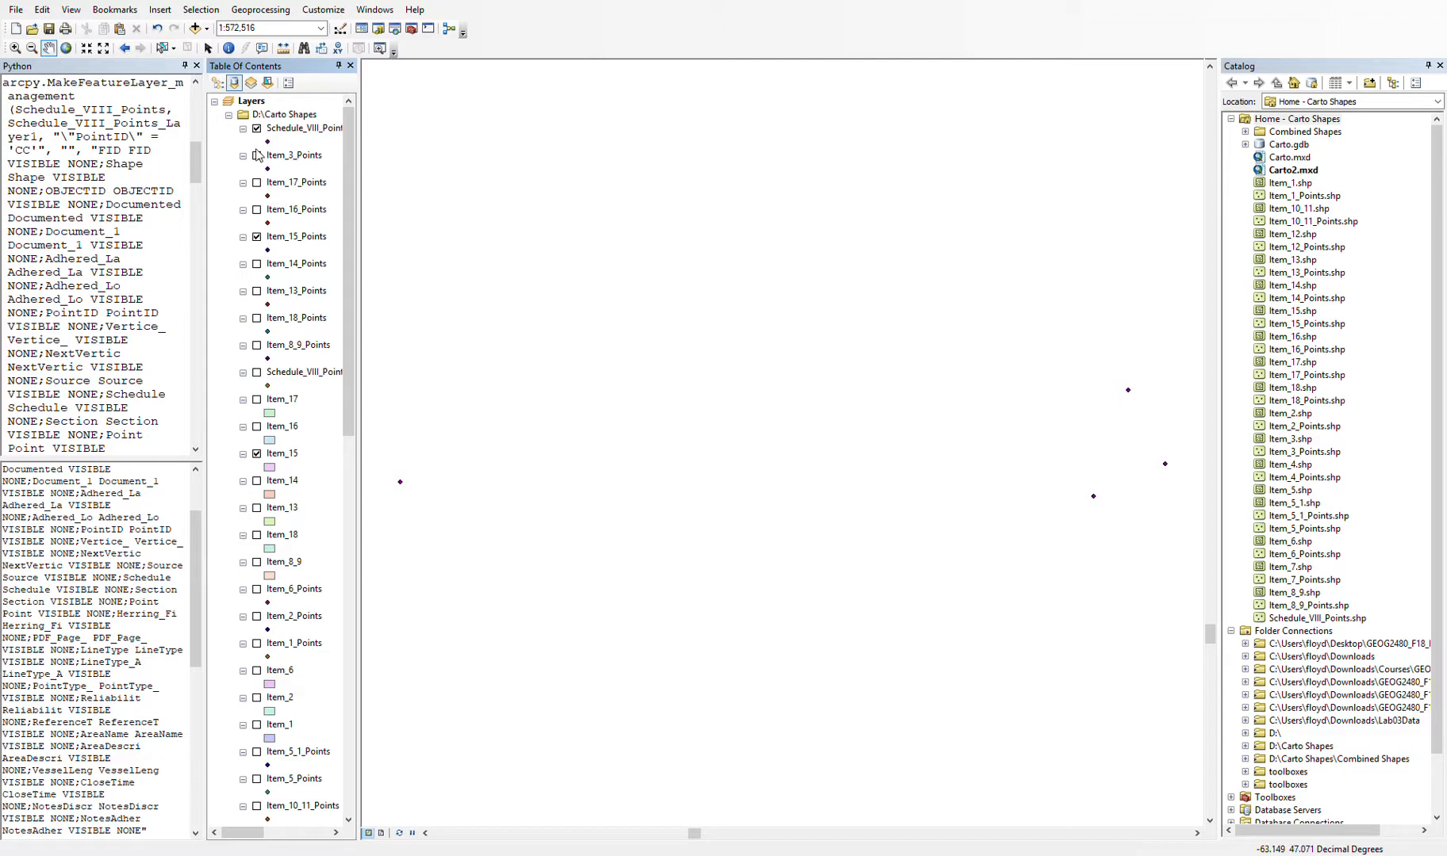
{"action": "left_click", "coordinate": [259, 376]}
{"action": "left_click", "coordinate": [257, 373]}
{"action": "left_click", "coordinate": [257, 372]}
Examine the MakeFeatureLayer script that selects the CC points from Schedule_VIII_Points in the Python window.
{"action": "left_click", "coordinate": [126, 514]}
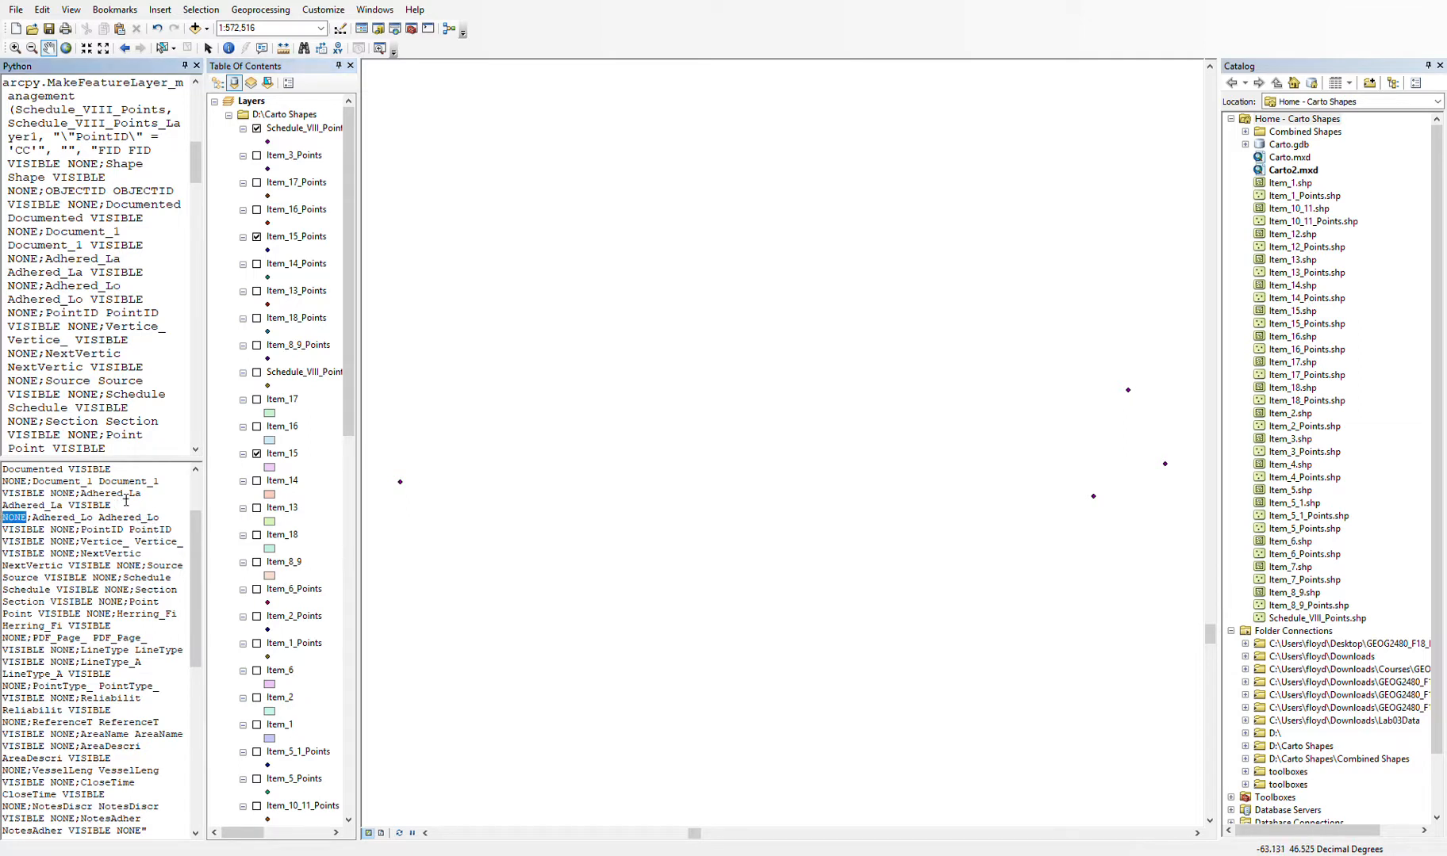
{"action": "double_click", "coordinate": [120, 396]}
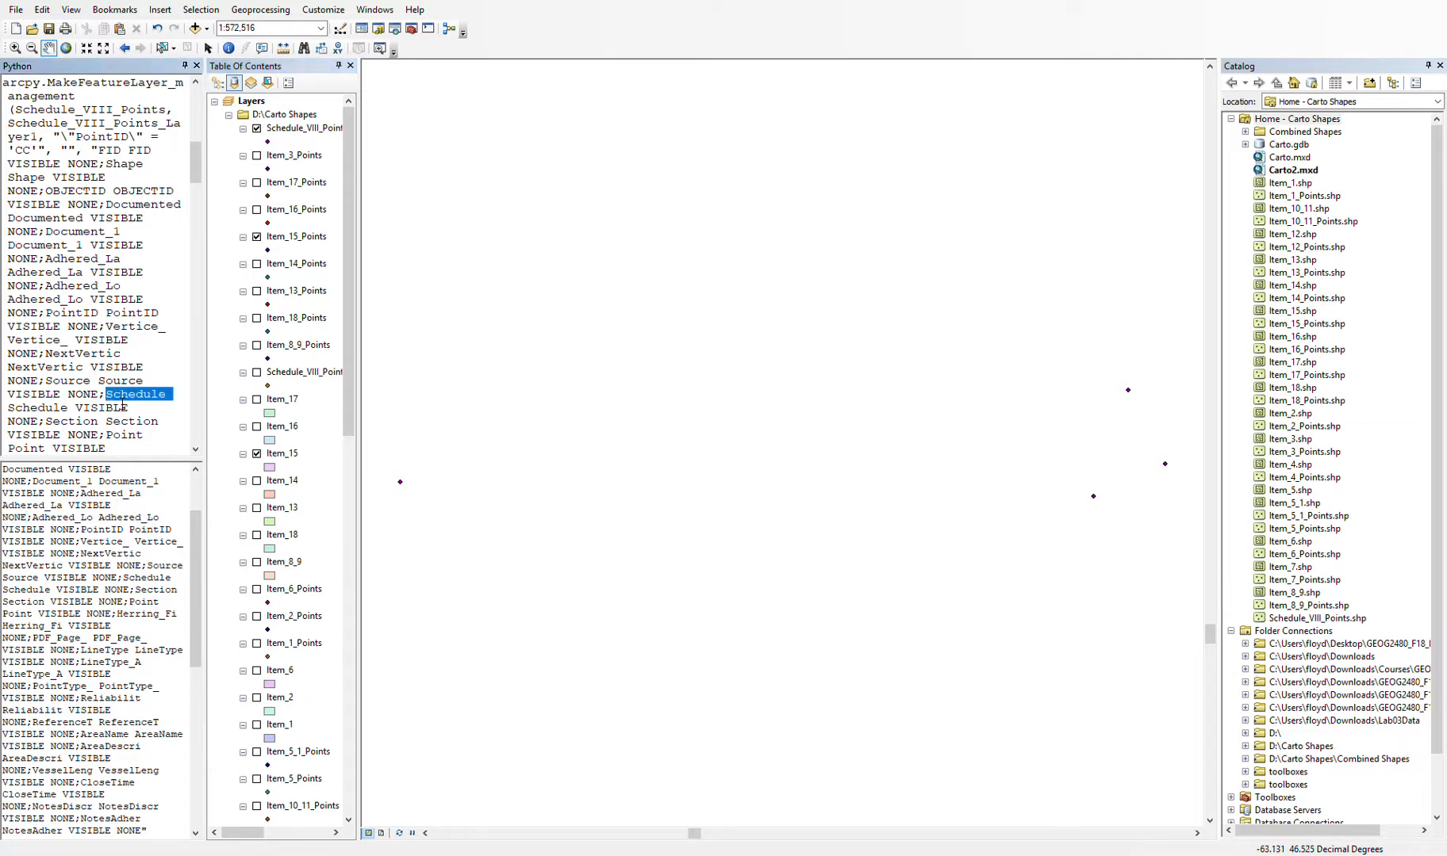
{"action": "double_click", "coordinate": [117, 66]}
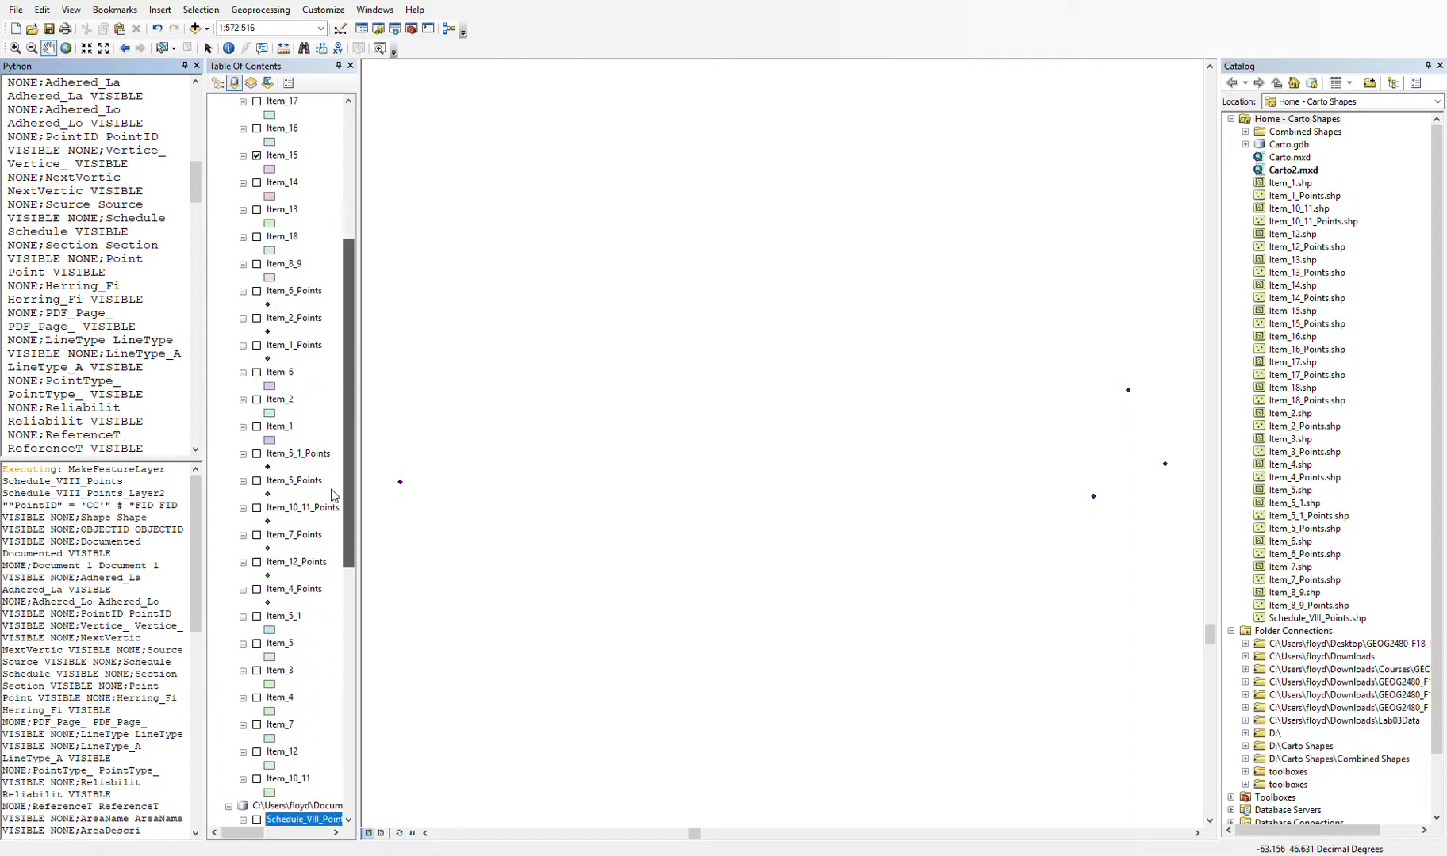
Display the Schedule_VIII_Points line layer, leaving the Item_15_Points line layers hidden.
{"action": "scroll", "coordinate": [333, 495], "scroll_direction": "down", "scroll_amount": 7}
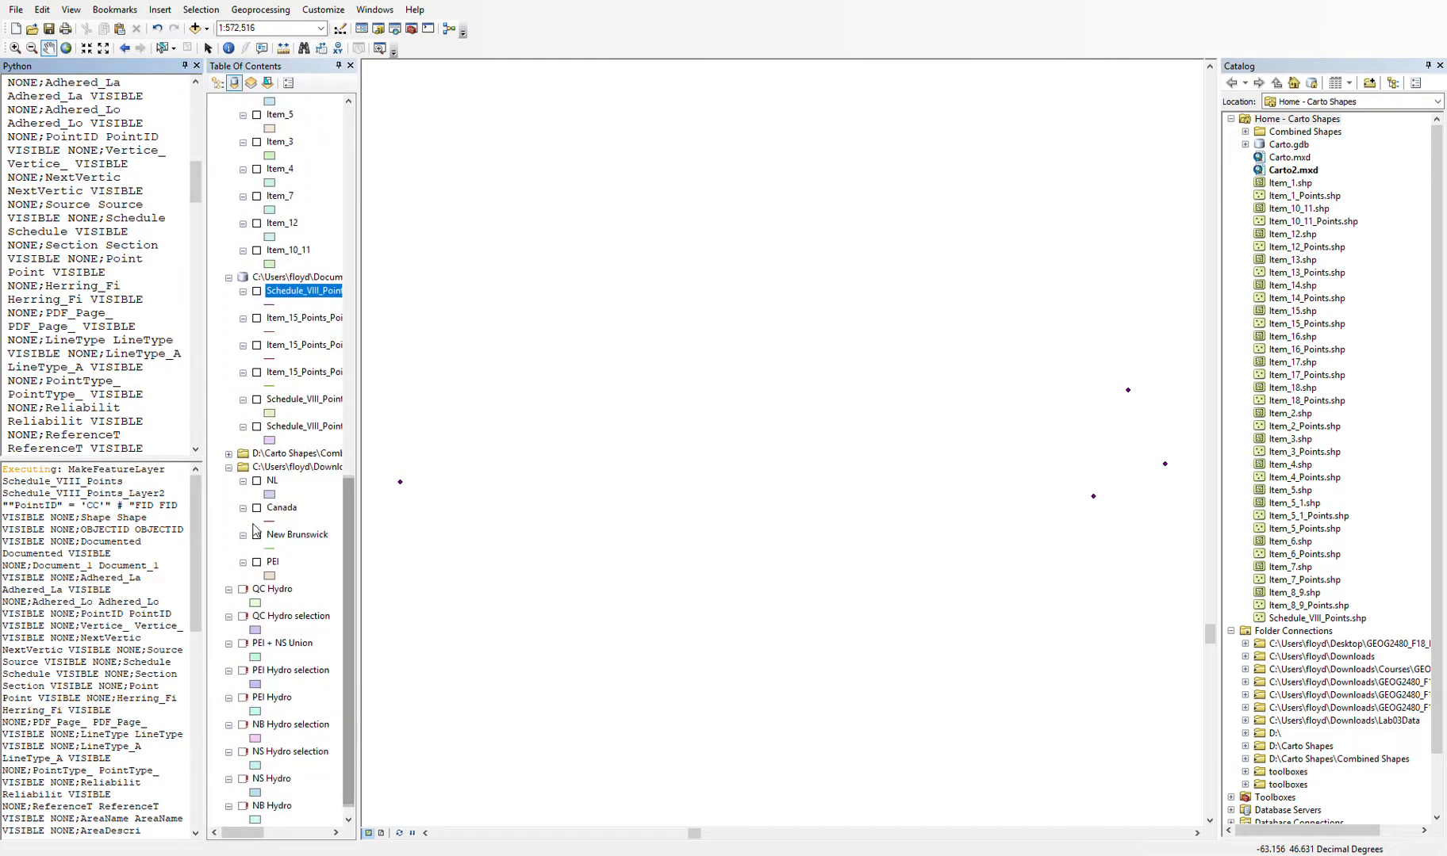
{"action": "scroll", "coordinate": [349, 479], "scroll_direction": "up", "scroll_amount": 1}
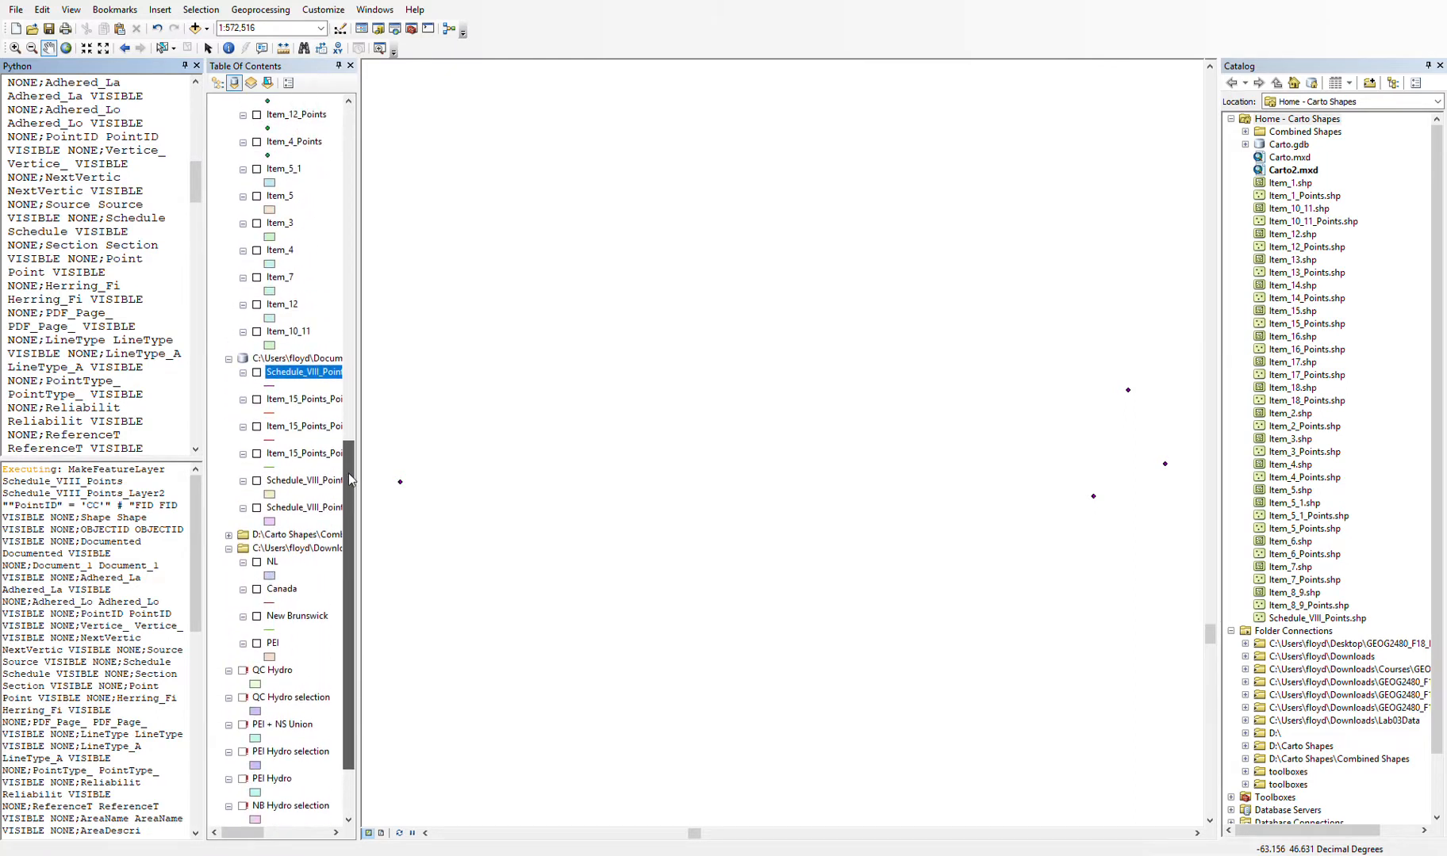
{"action": "scroll", "coordinate": [349, 479], "scroll_direction": "up", "scroll_amount": 1}
{"action": "left_click", "coordinate": [257, 413]}
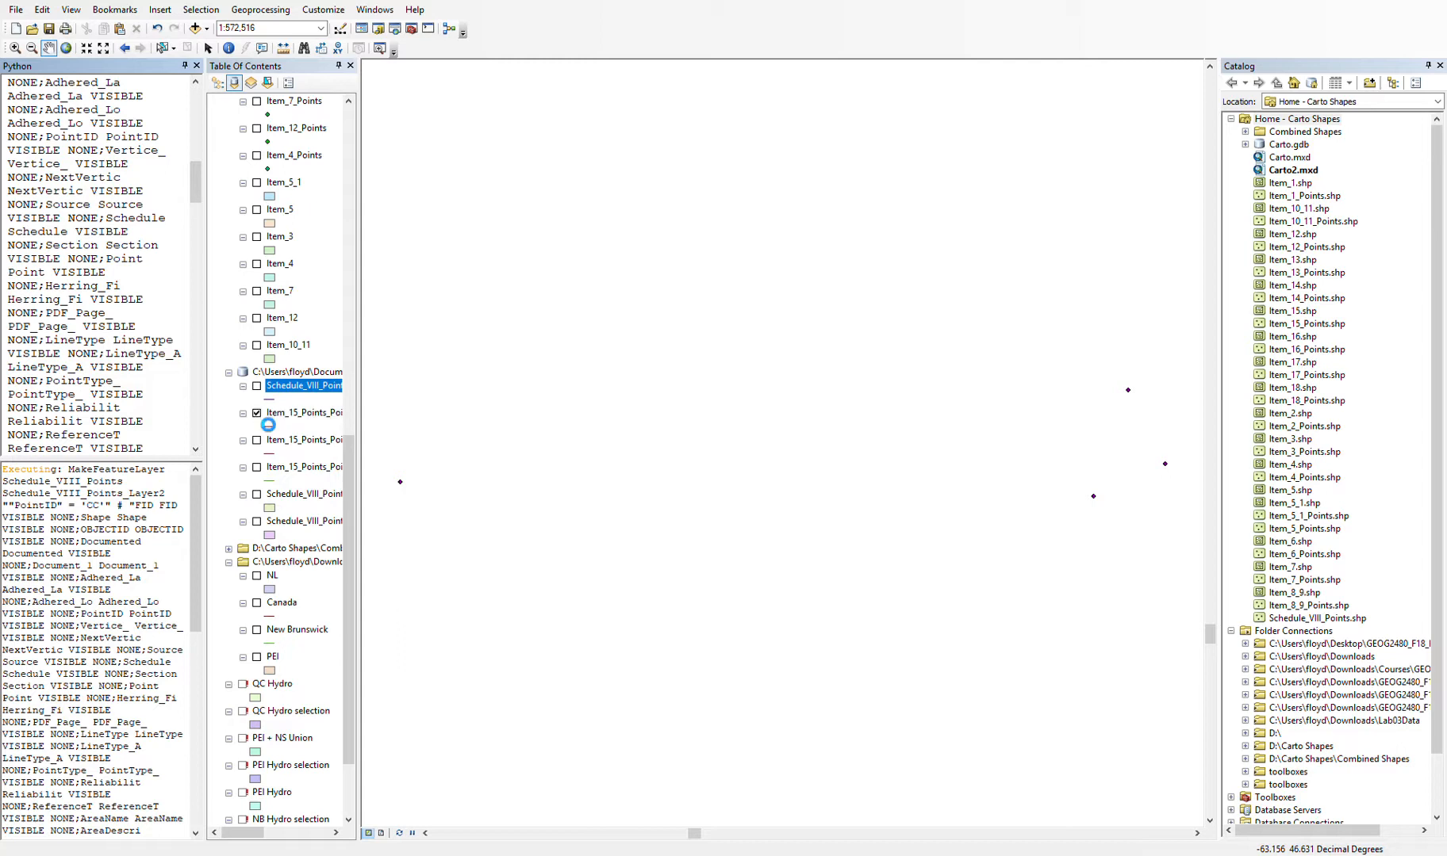
{"action": "left_click", "coordinate": [257, 414]}
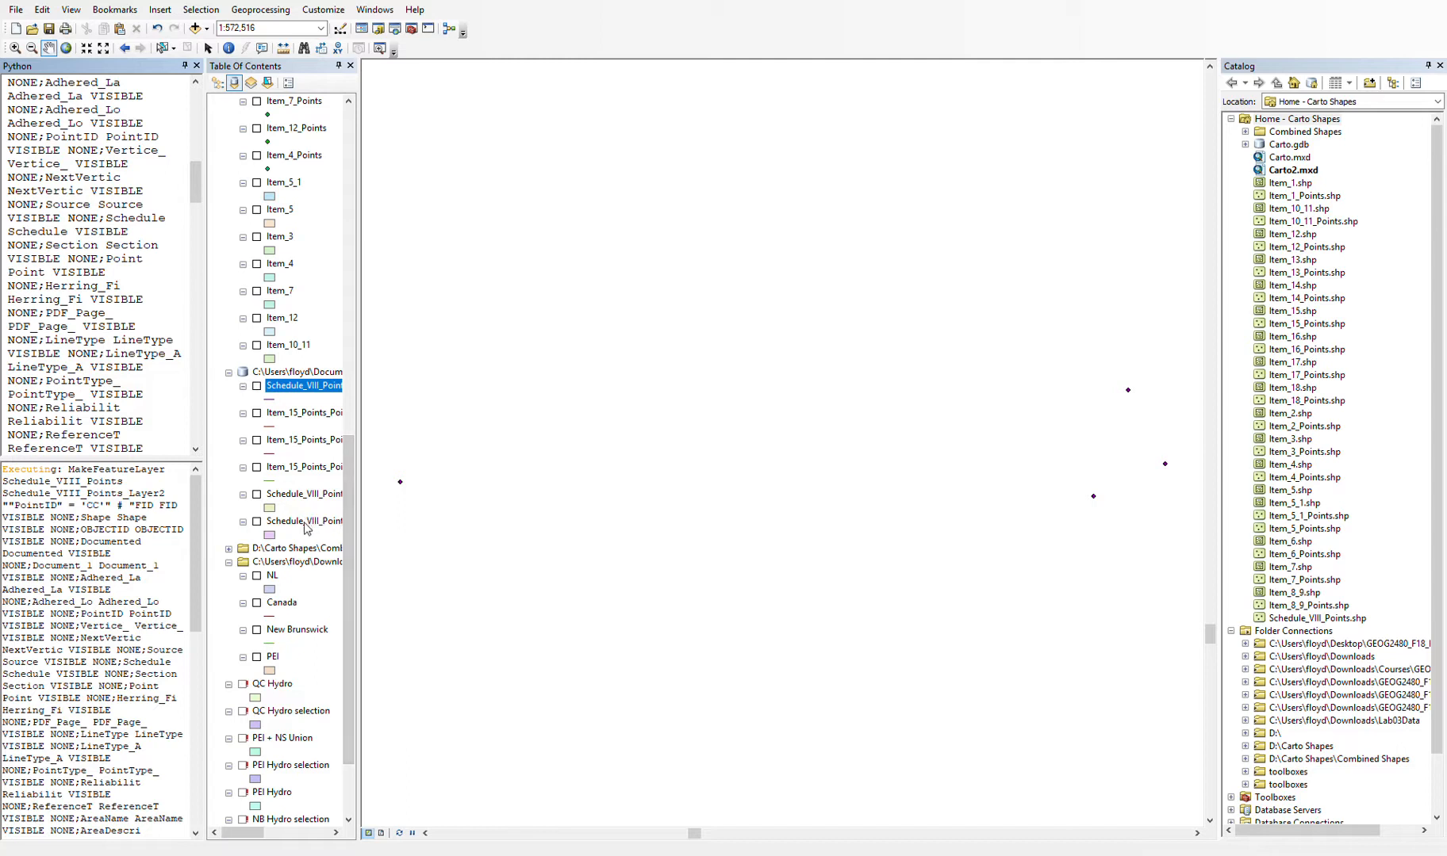
{"action": "left_click", "coordinate": [257, 387]}
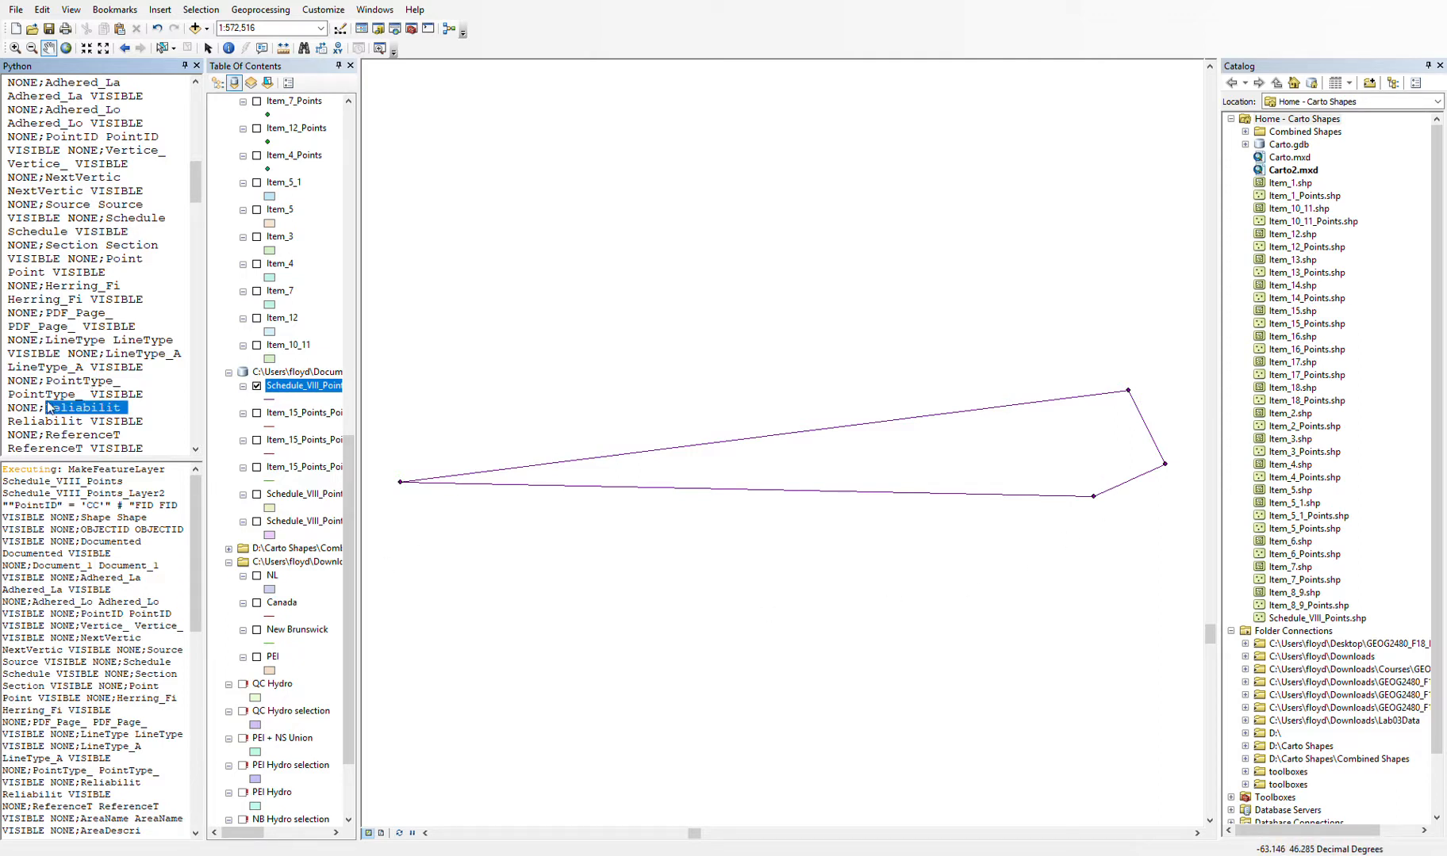
Examine the Python window's script and its MakeFeatureLayer execution output.
{"action": "double_click", "coordinate": [57, 567]}
{"action": "triple_click", "coordinate": [63, 541]}
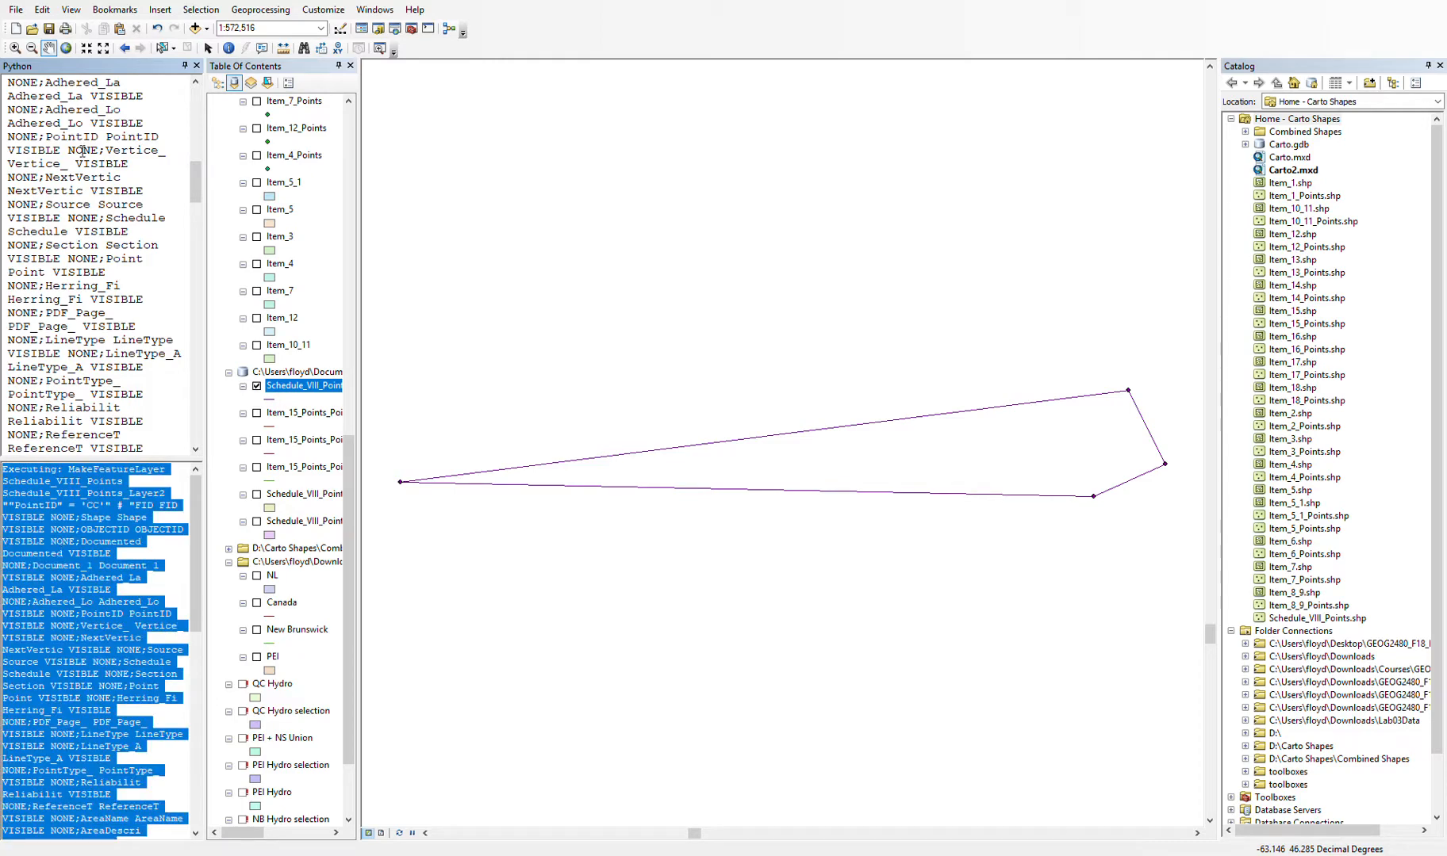
{"action": "double_click", "coordinate": [63, 64]}
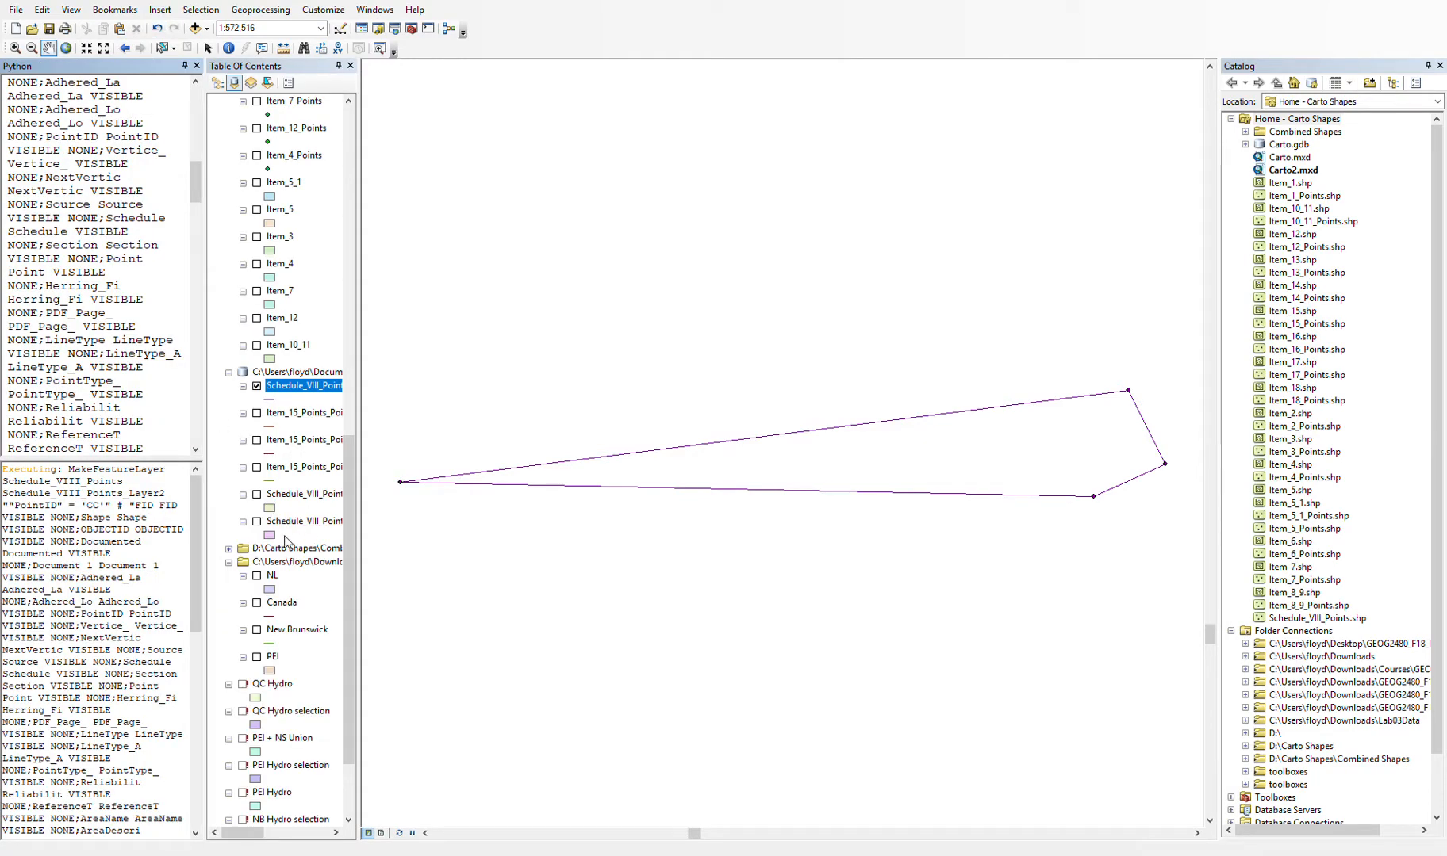
Display the second Schedule_VIII_Points polygon layer inside the line boundary and reopen the Python window.
{"action": "left_click", "coordinate": [257, 522]}
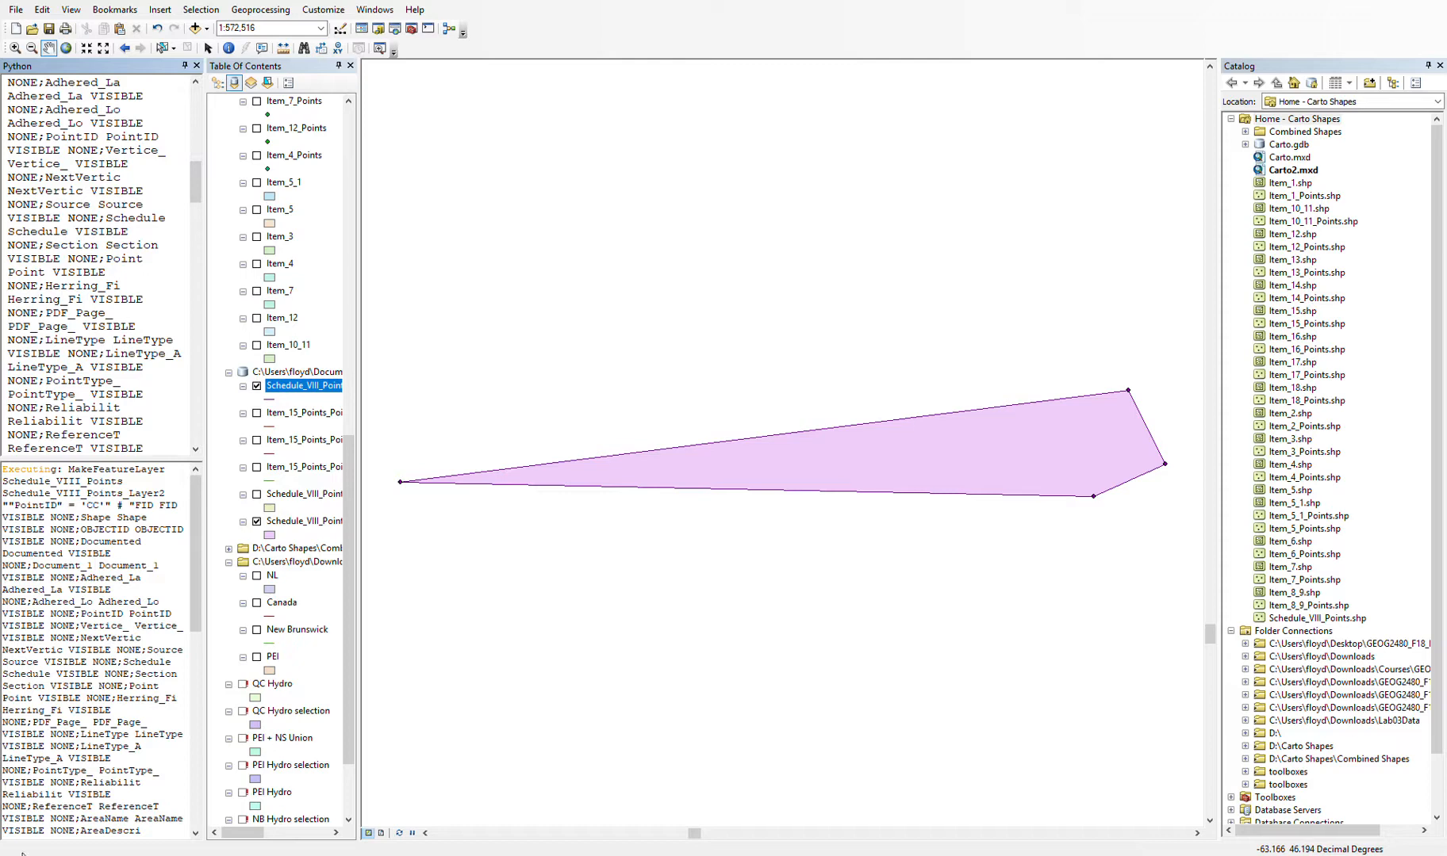
{"action": "double_click", "coordinate": [50, 69]}
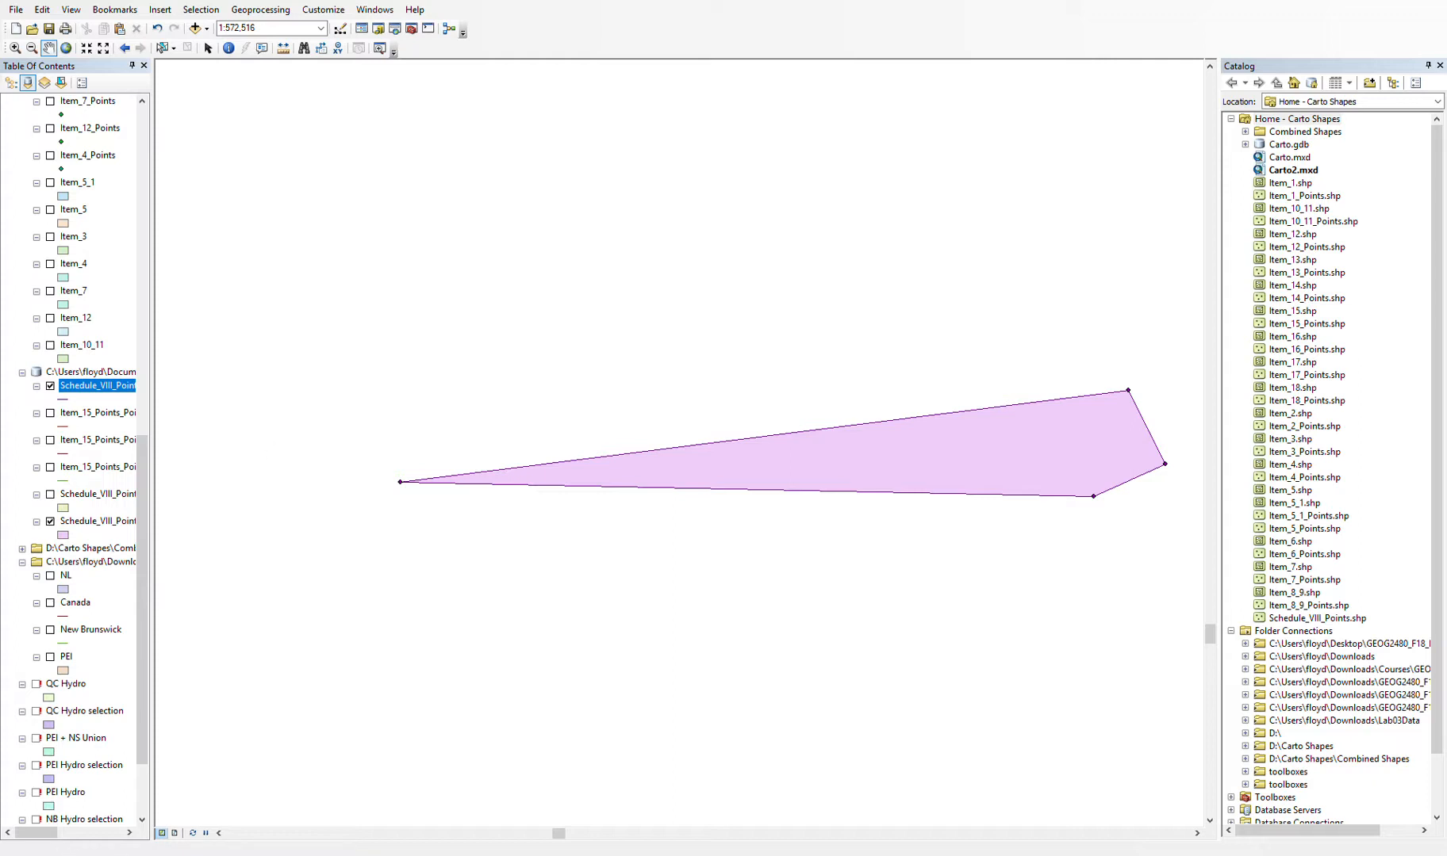
{"action": "left_click", "coordinate": [428, 28]}
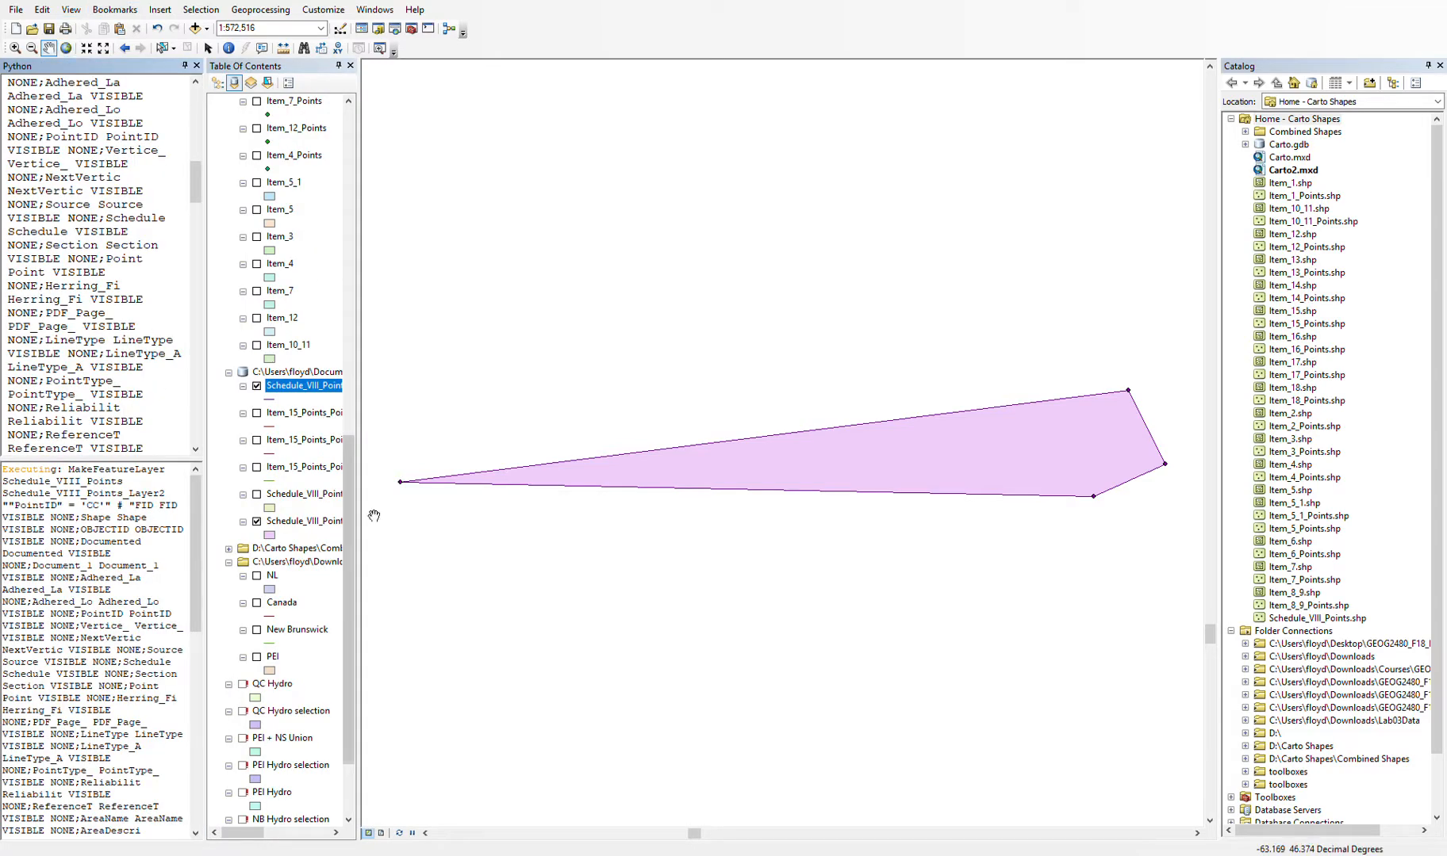
Display the PEI layer and try to move the second Schedule_VIII_Points polygon layer below it in the drawing order.
{"action": "left_click_drag", "start_coordinate": [347, 489], "coordinate": [346, 521]}
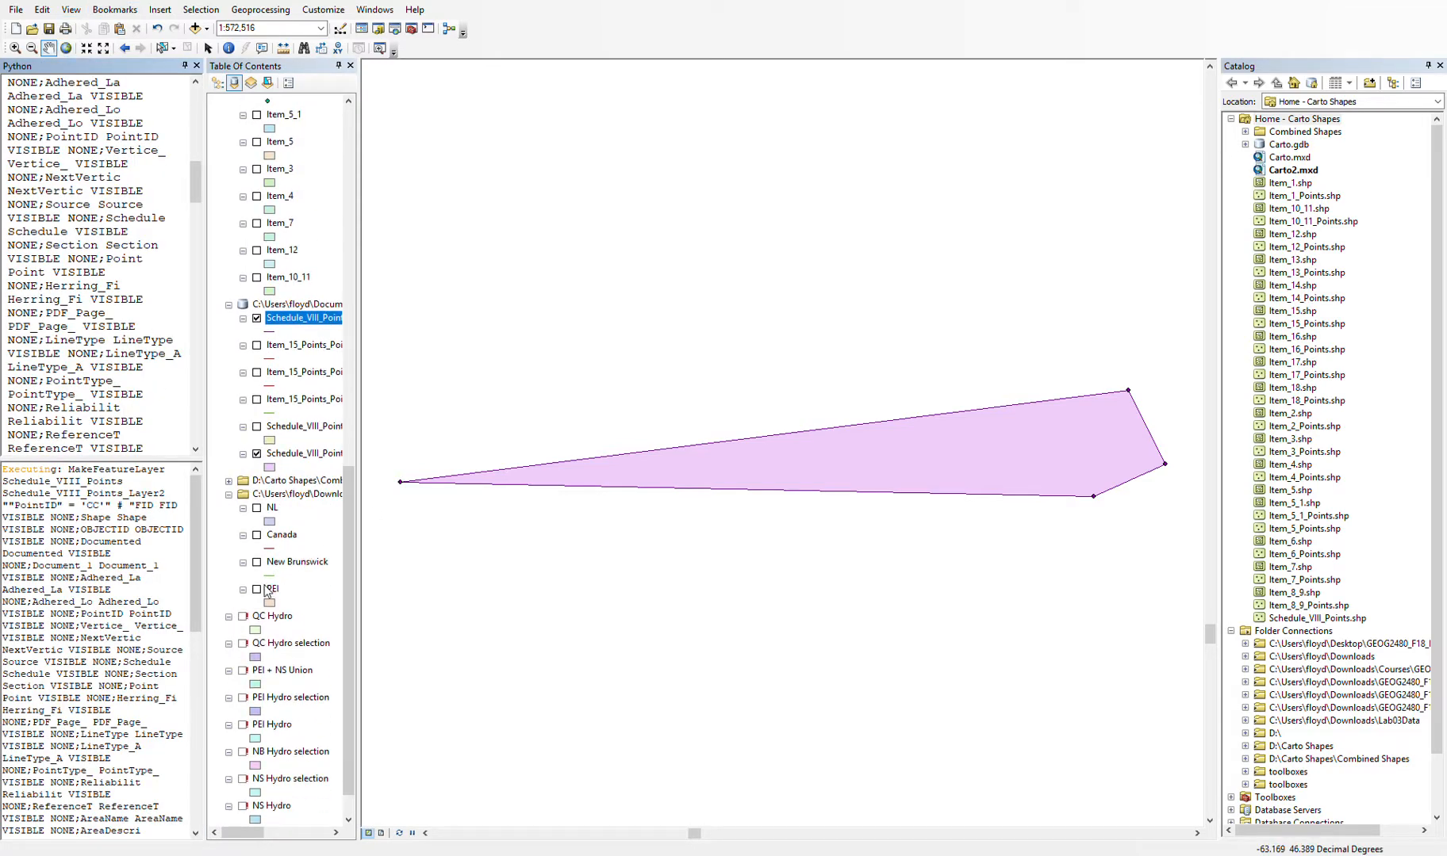
{"action": "left_click", "coordinate": [257, 589]}
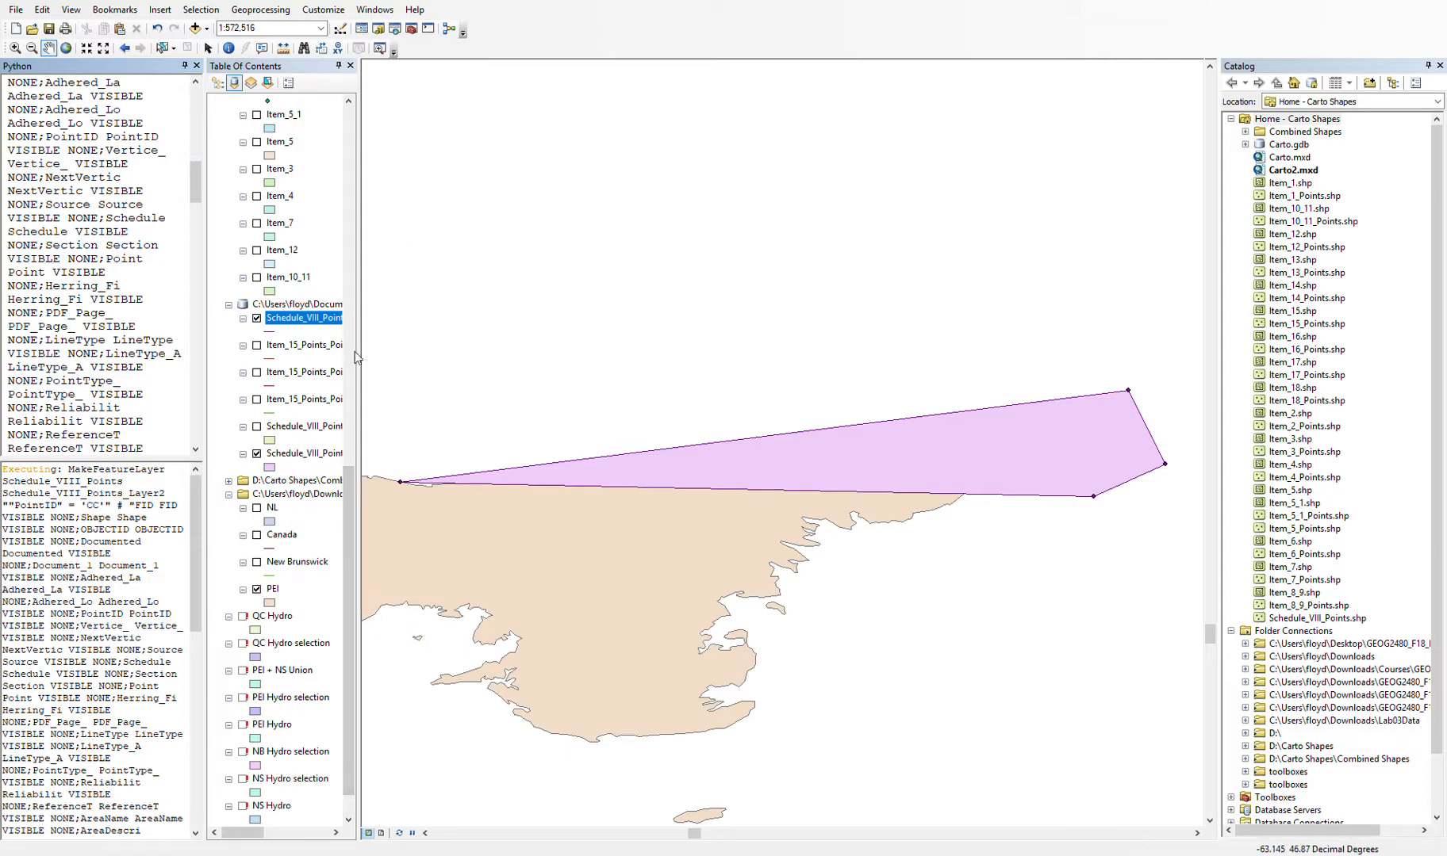
{"action": "left_click_drag", "start_coordinate": [288, 462], "coordinate": [277, 612]}
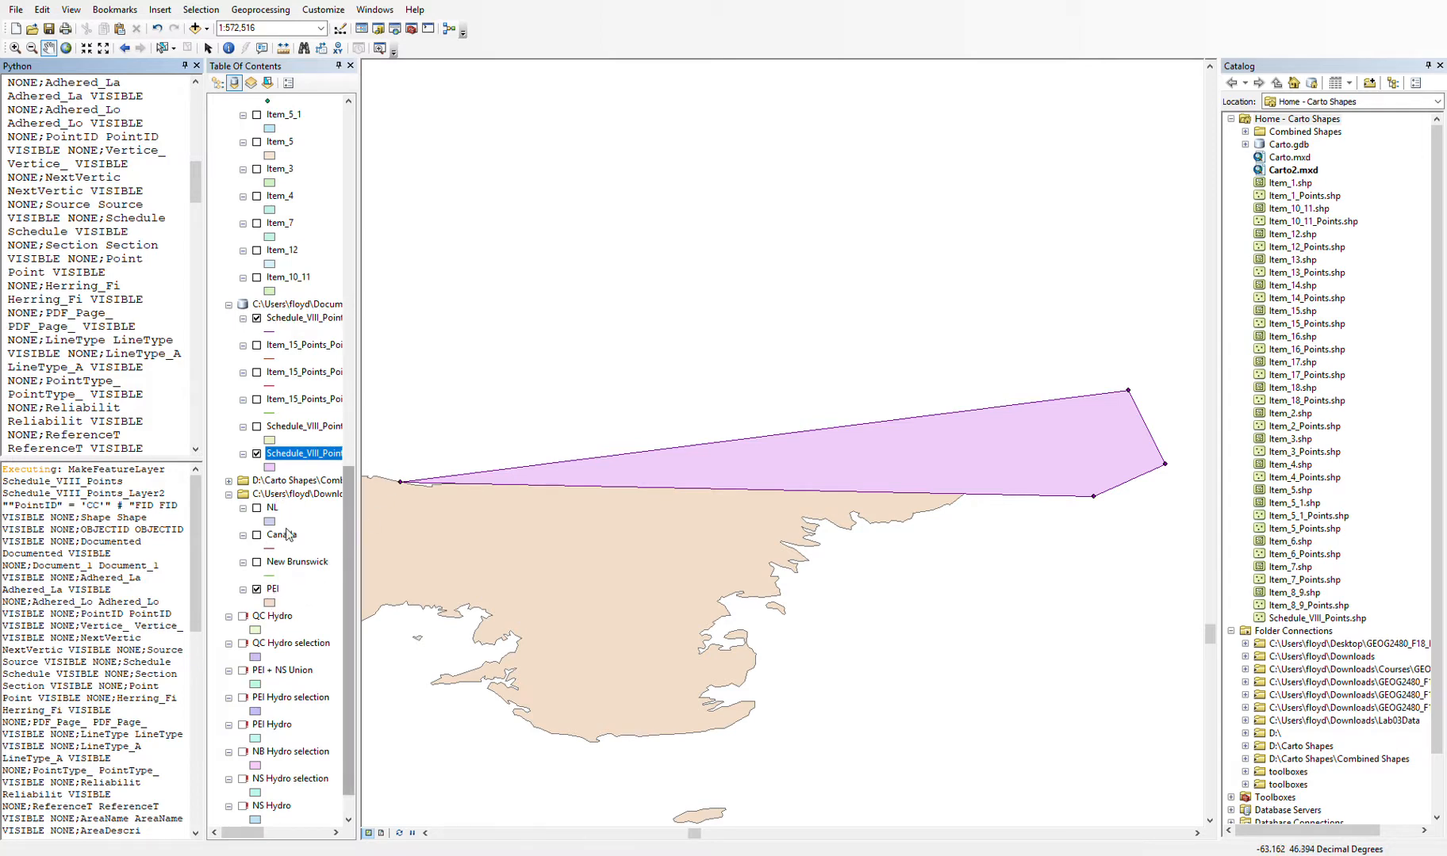
Display the first Schedule_VIII_Points polygon alone by hiding the second polygon, the PEI layer and the line layer.
{"action": "left_click", "coordinate": [256, 426]}
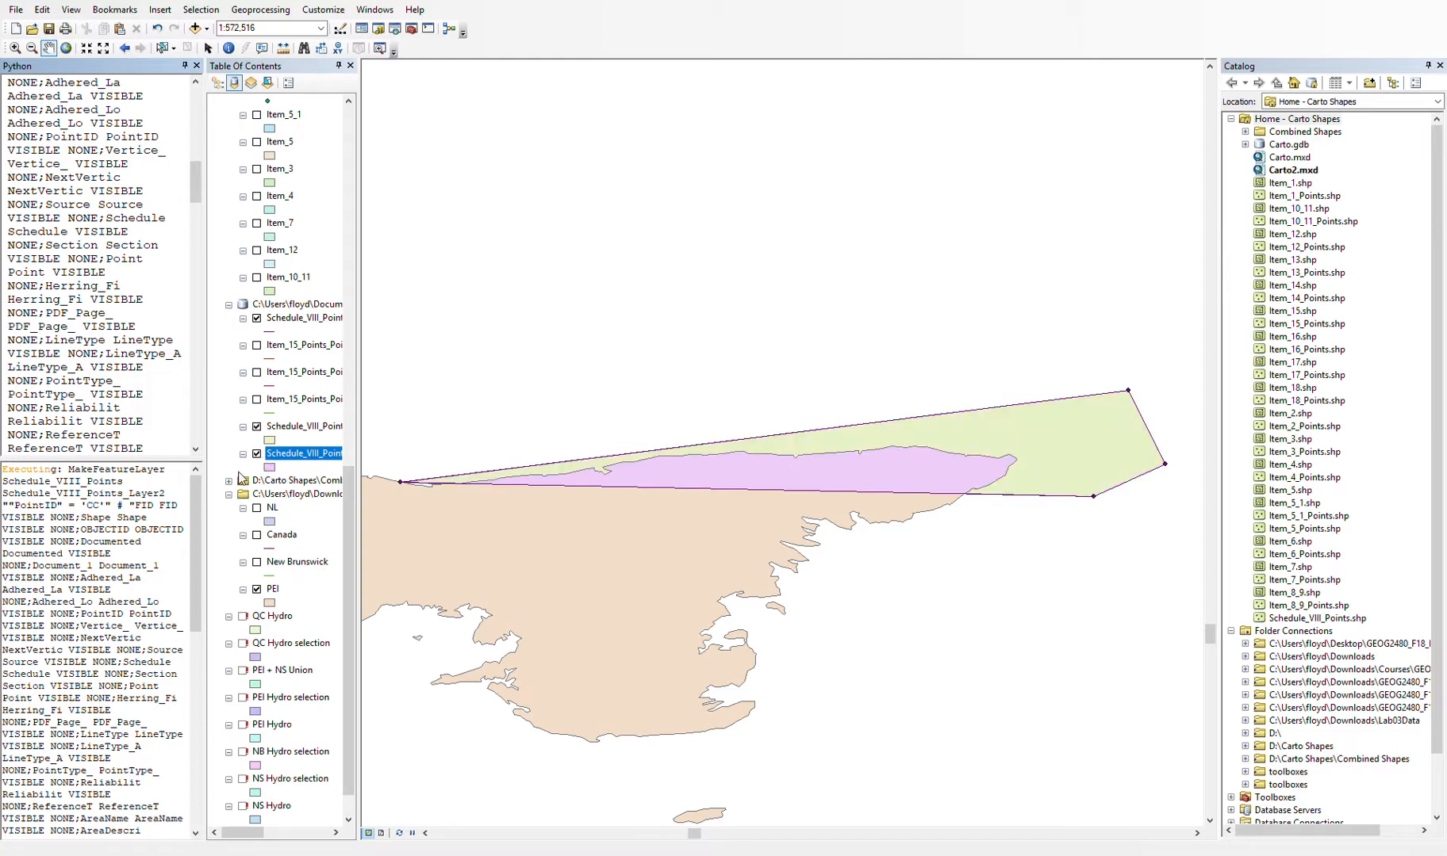
{"action": "left_click", "coordinate": [256, 454]}
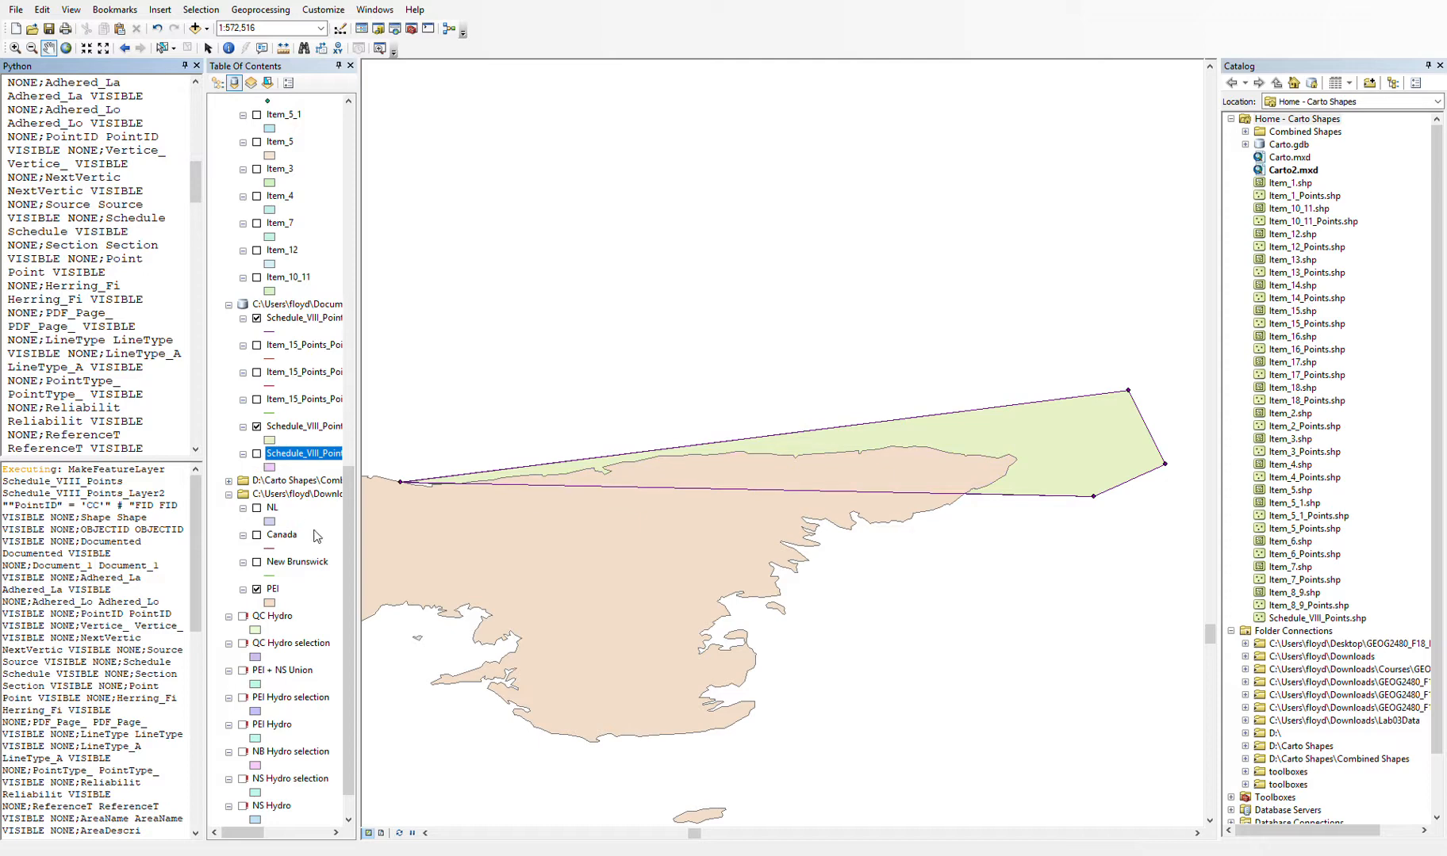
{"action": "left_click", "coordinate": [257, 590]}
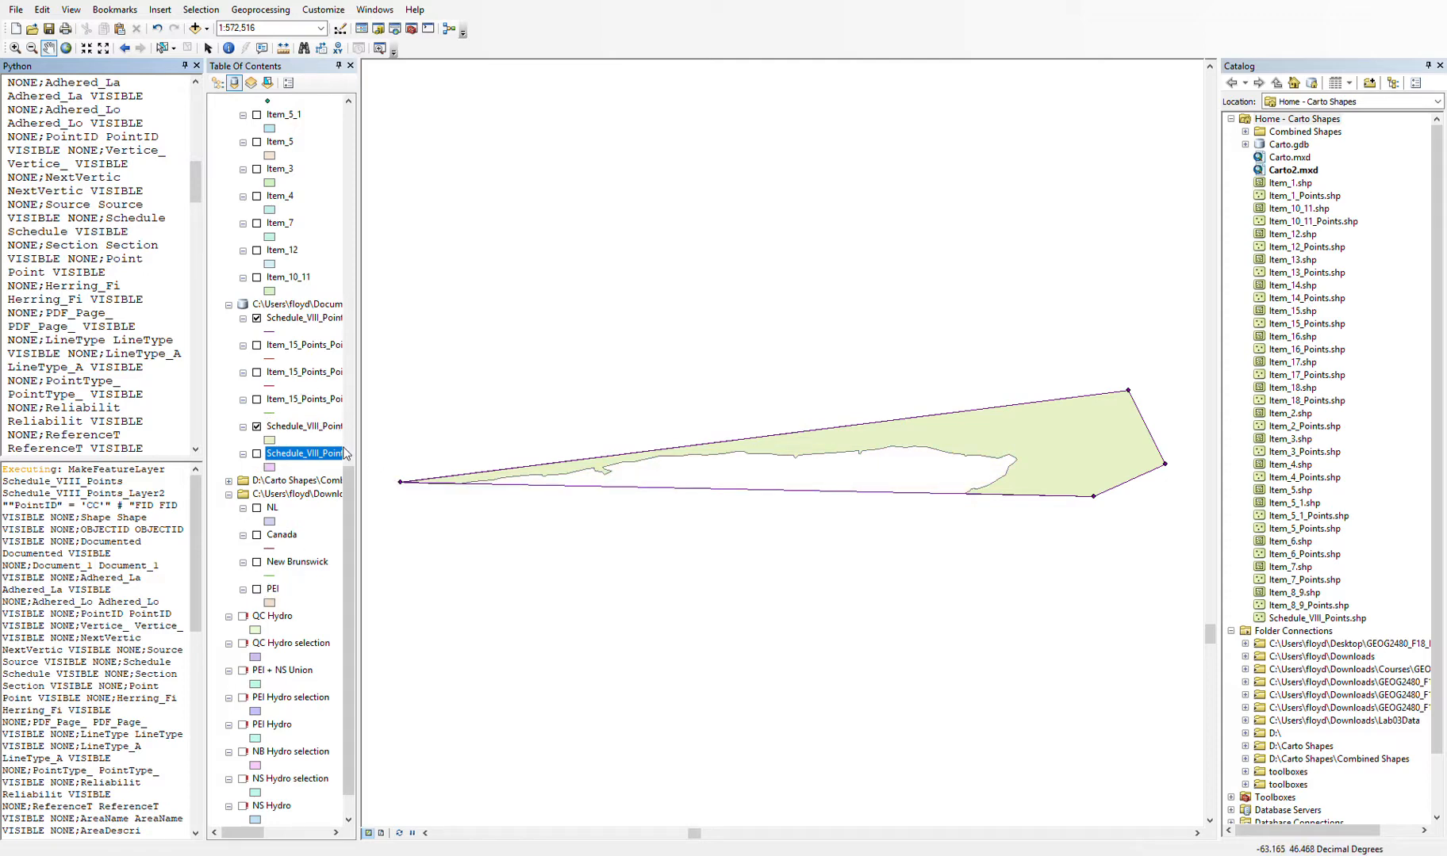
{"action": "left_click", "coordinate": [257, 318]}
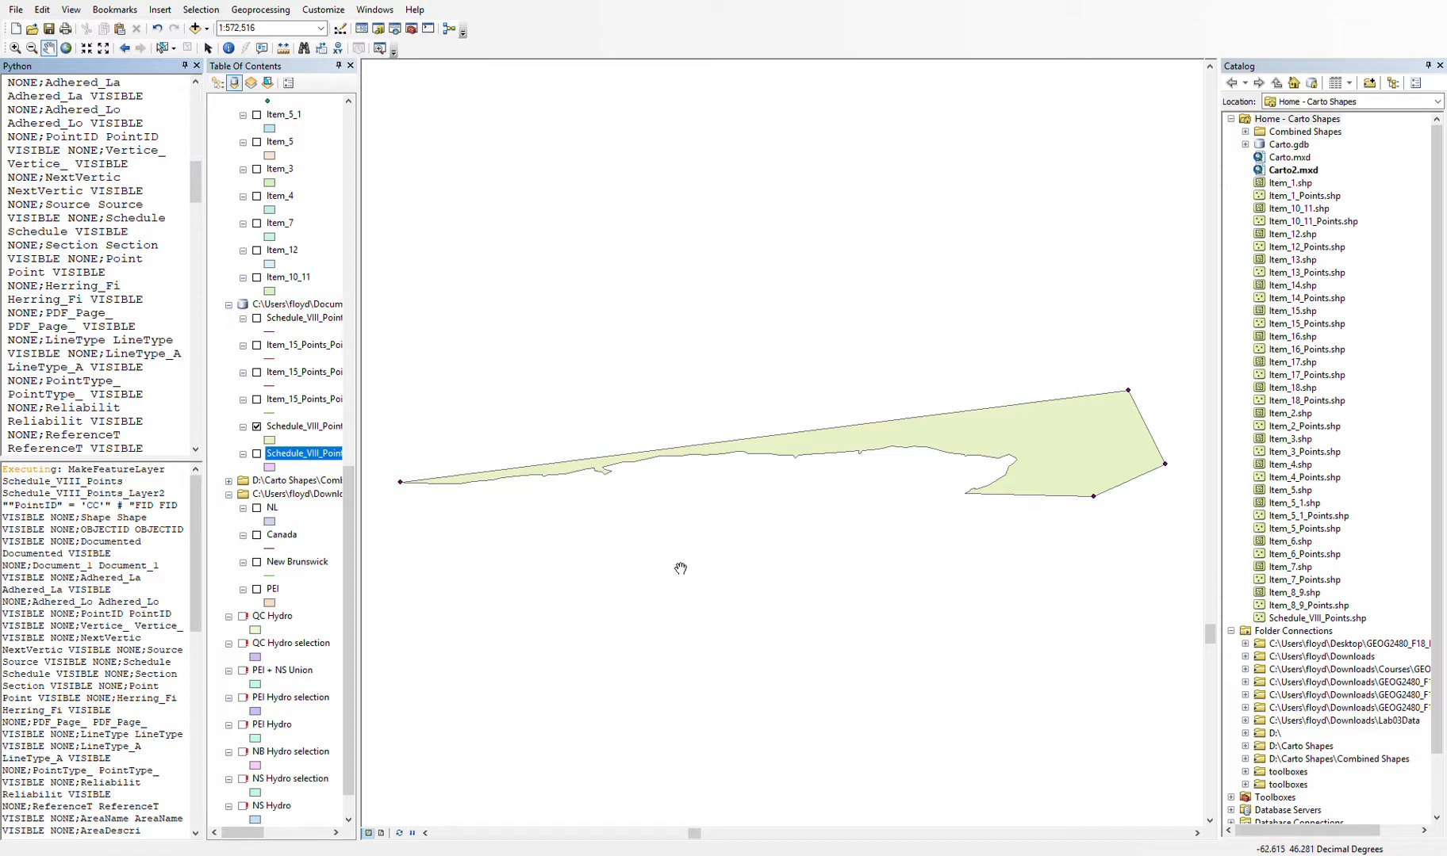
Locate the Schedule_VIII_Points line layer and select the original Schedule_VIII_Points point layer.
{"action": "double_click", "coordinate": [51, 70]}
{"action": "left_click_drag", "start_coordinate": [346, 501], "coordinate": [344, 464]}
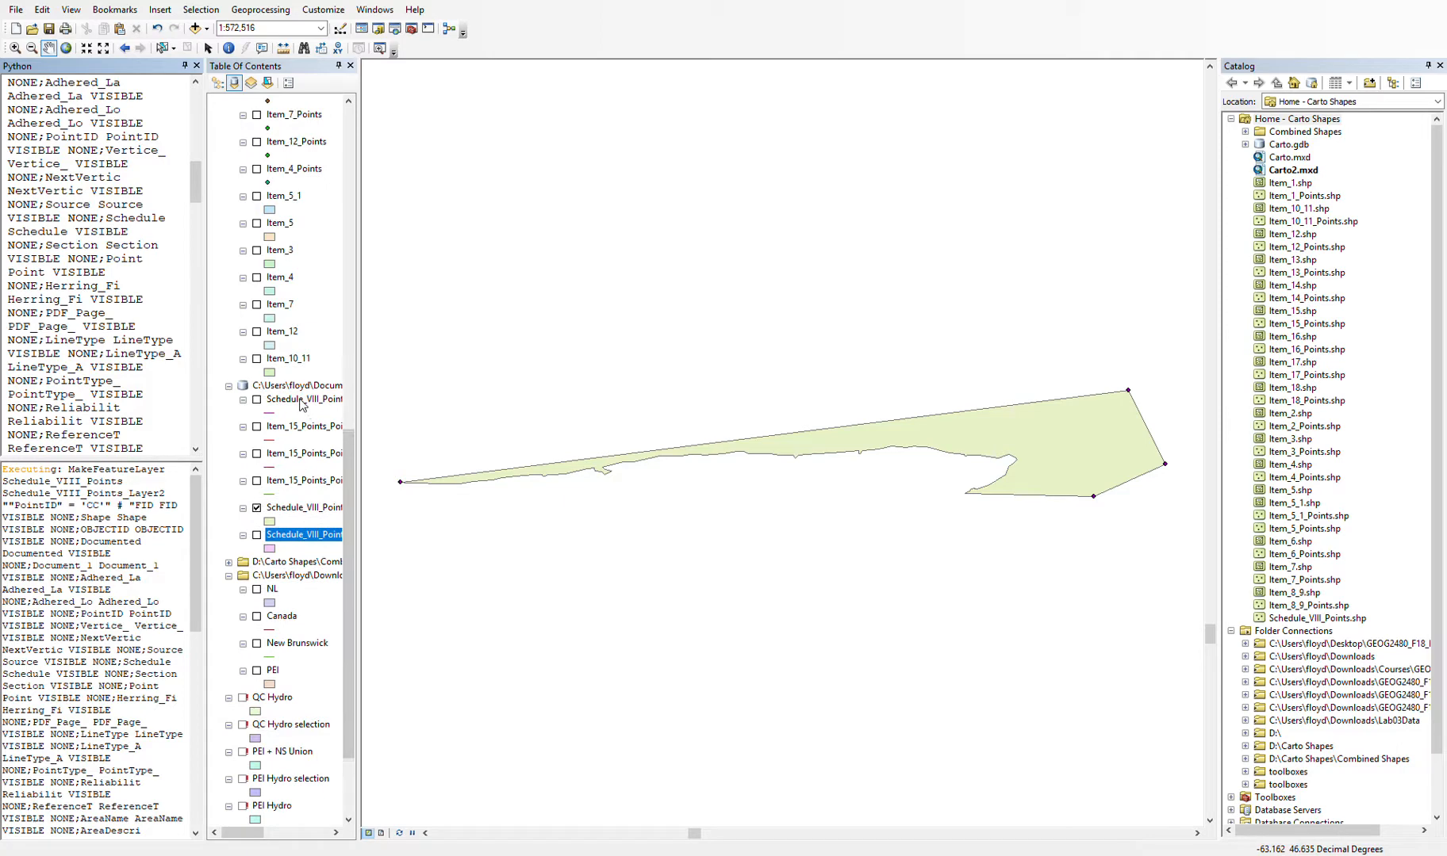
{"action": "left_click", "coordinate": [315, 400]}
{"action": "left_click_drag", "start_coordinate": [347, 458], "coordinate": [337, 195]}
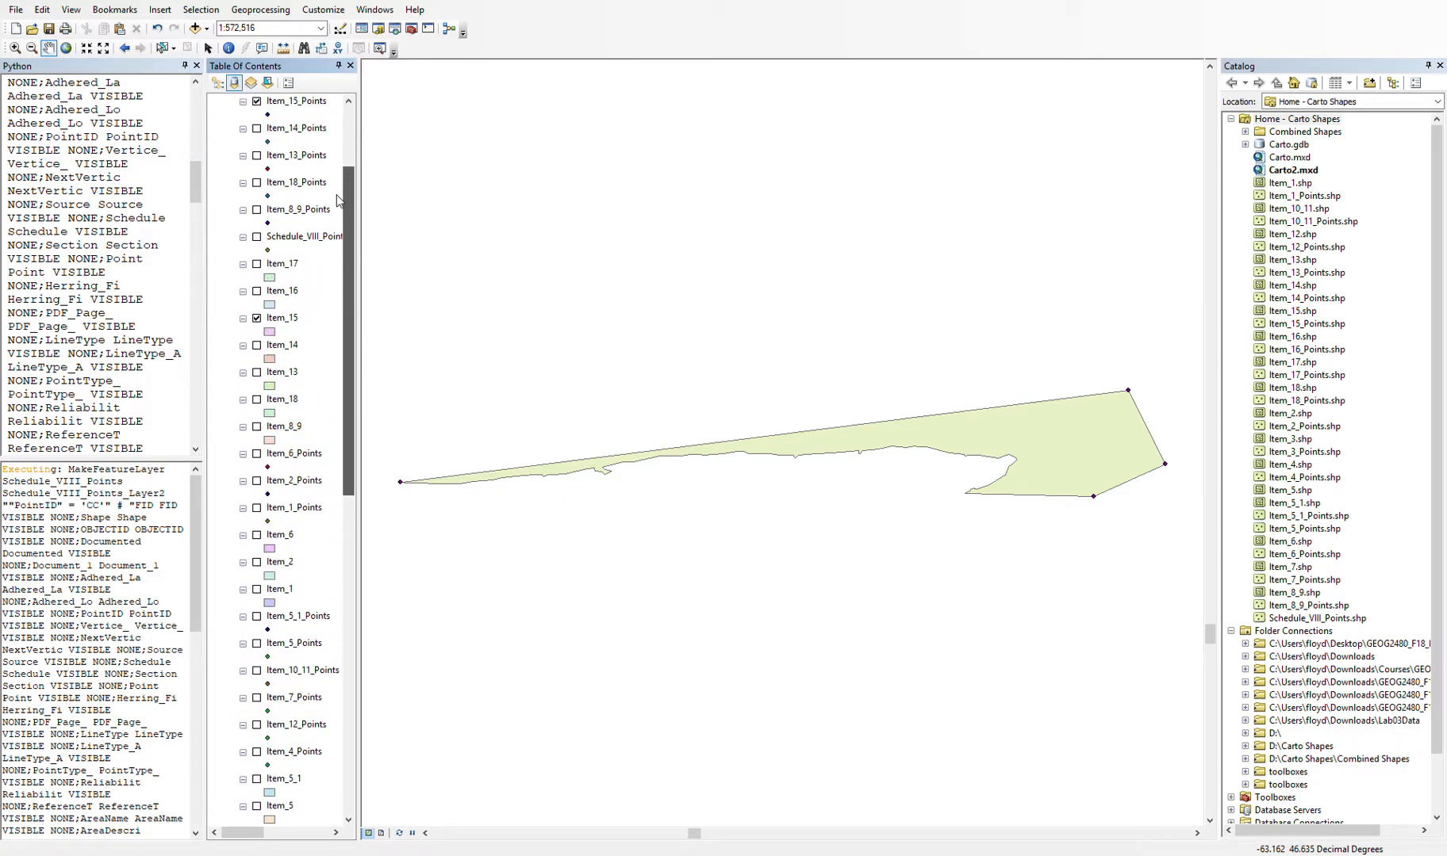
{"action": "left_click", "coordinate": [307, 238]}
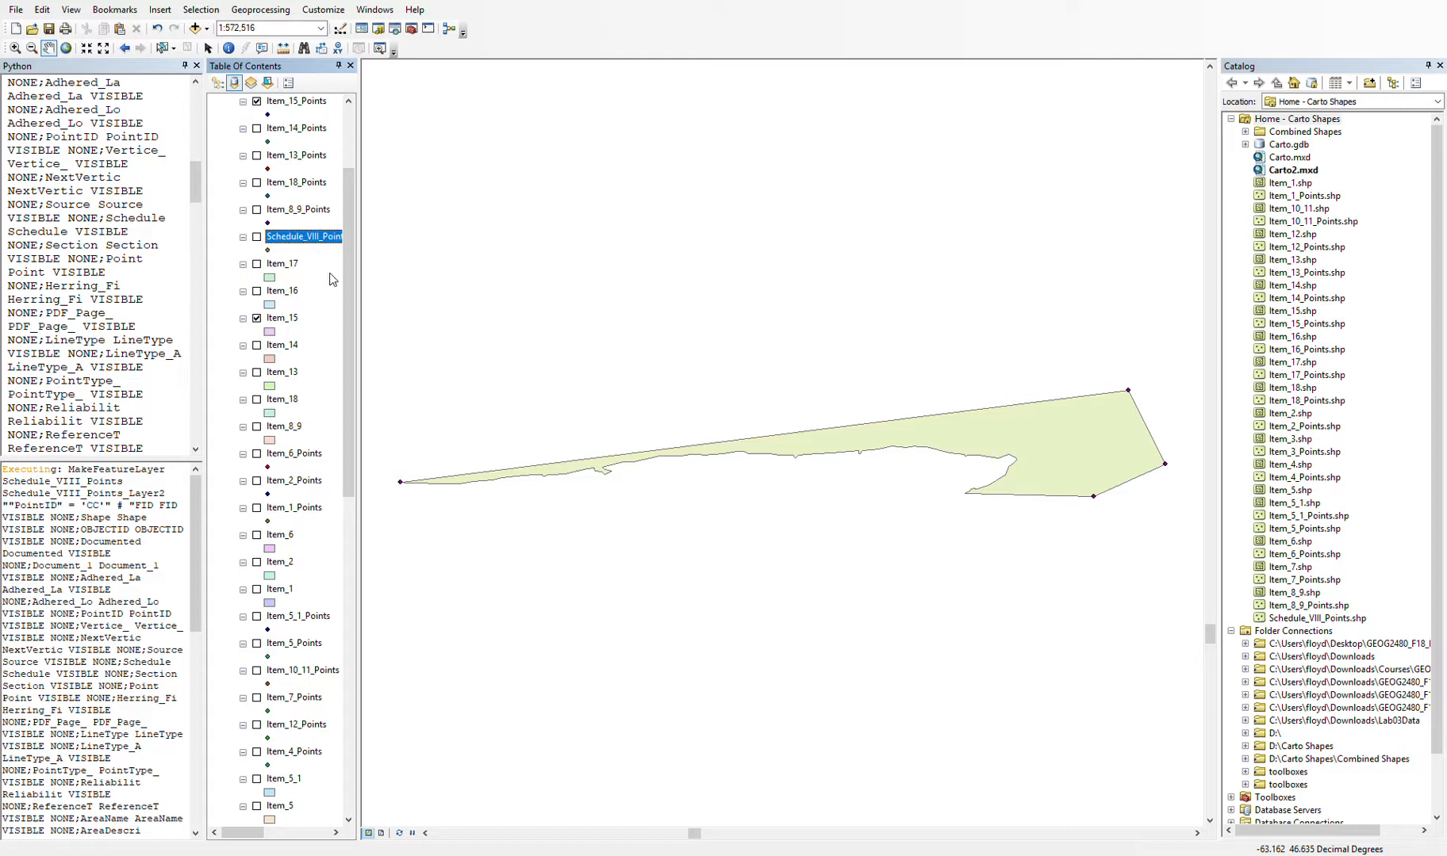